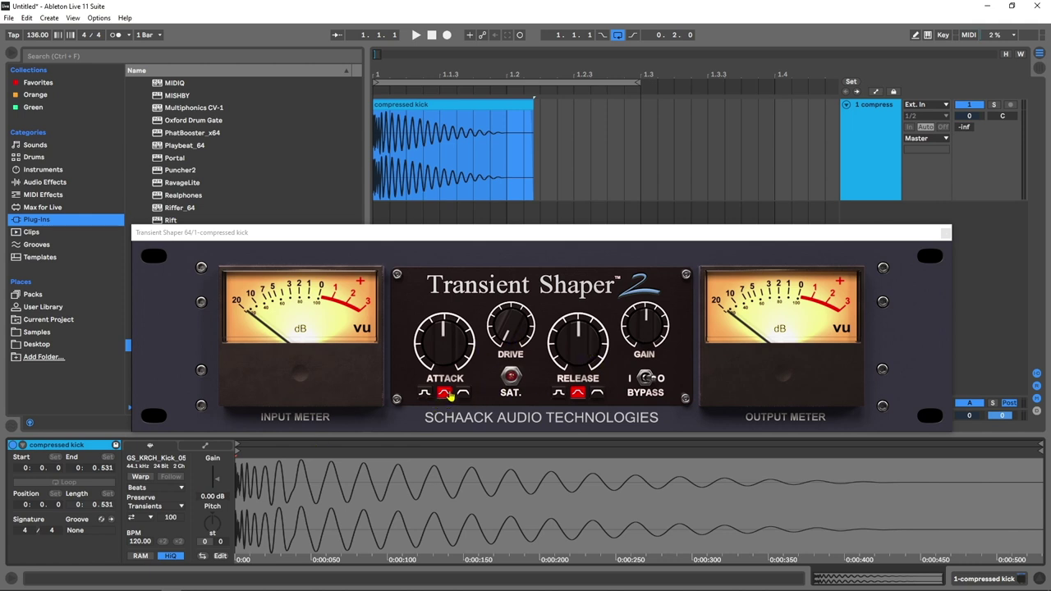
# Audition the first and third attack curve shapes, returning to the middle curve.
pyautogui.click(425, 394)
pyautogui.click(443, 394)
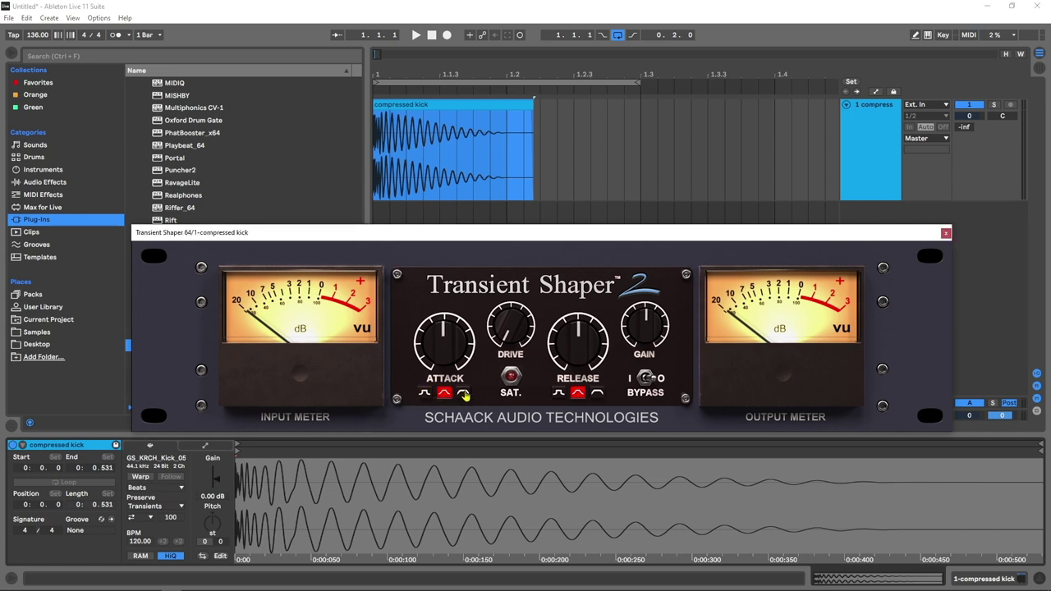
pyautogui.click(464, 394)
pyautogui.click(443, 393)
# Add a new audio track fed from 1-compressed kick, monitoring In and armed for recording.
pyautogui.moveTo(828, 233); pyautogui.dragTo(933, 311)
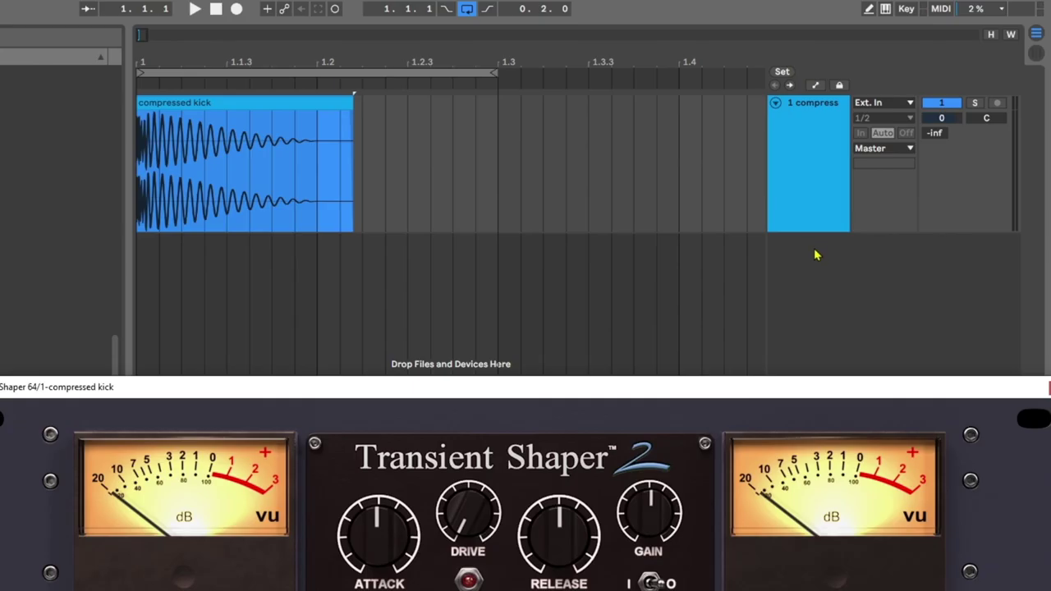
pyautogui.hotkey('ctrl', 't')
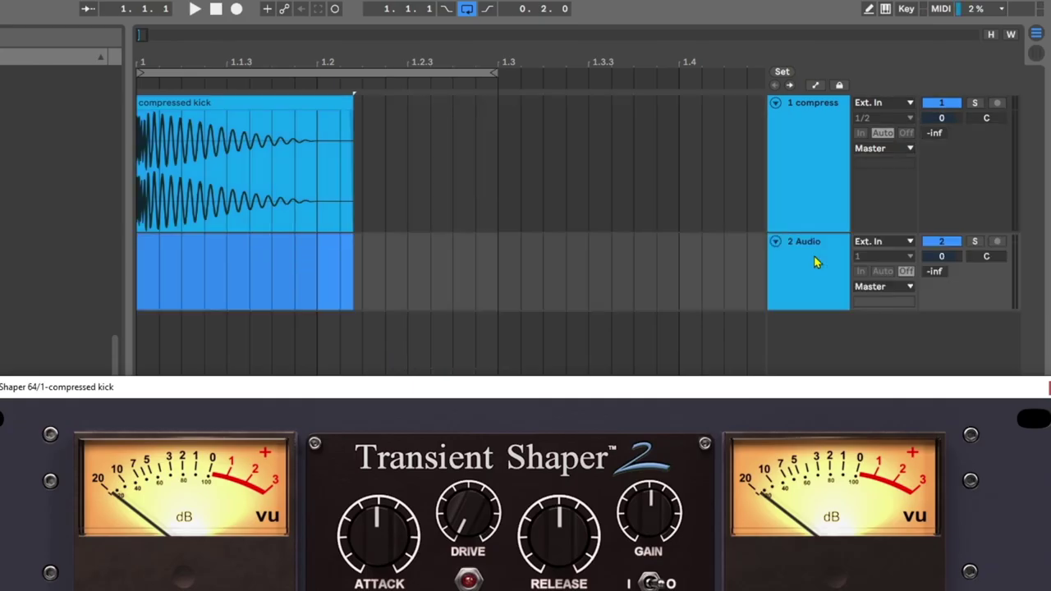
pyautogui.click(879, 243)
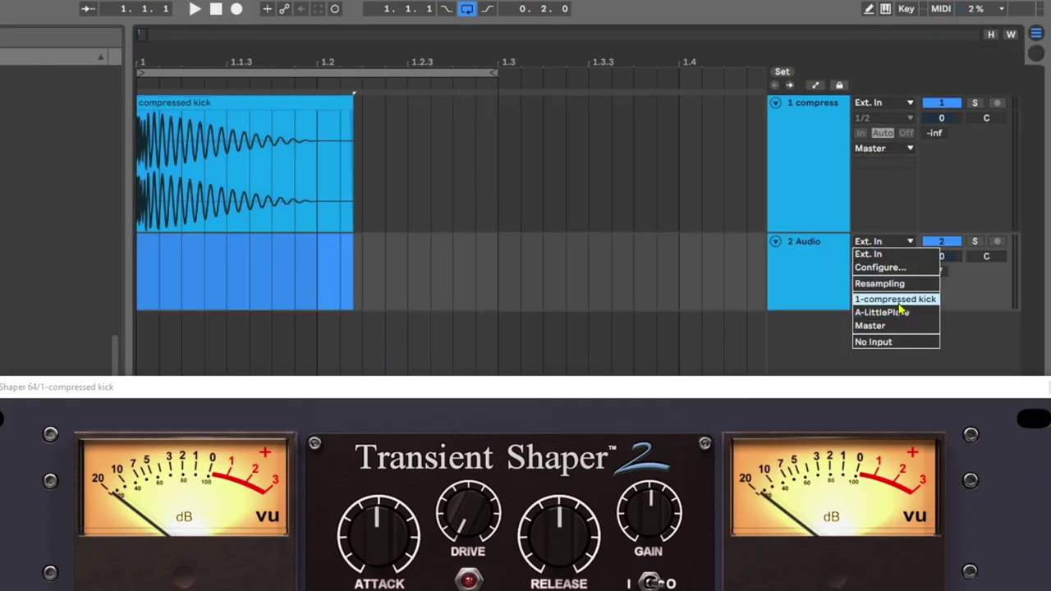
pyautogui.click(879, 298)
pyautogui.click(860, 271)
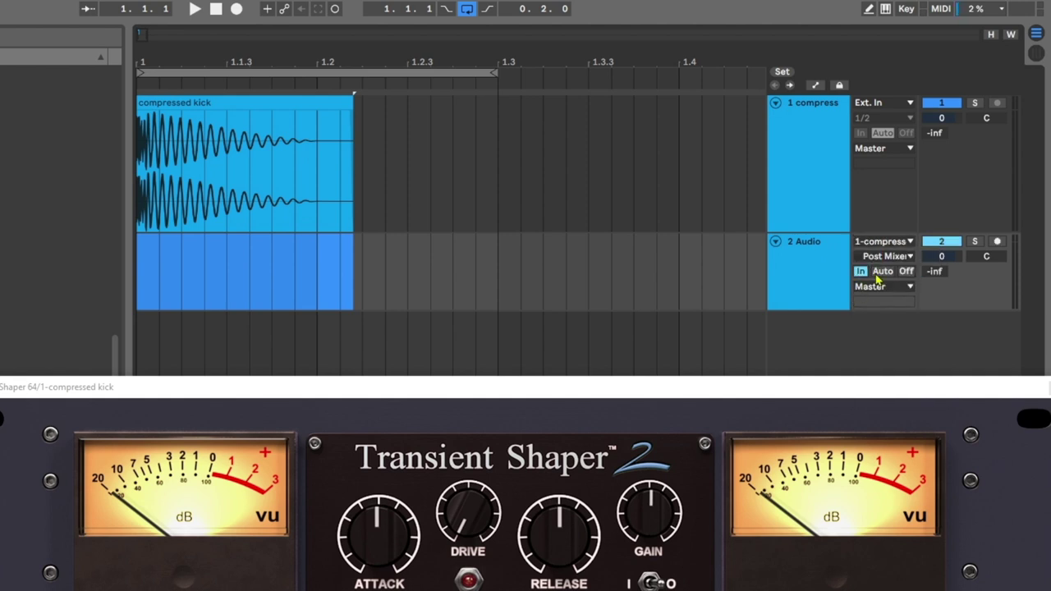
pyautogui.click(943, 241)
pyautogui.click(998, 240)
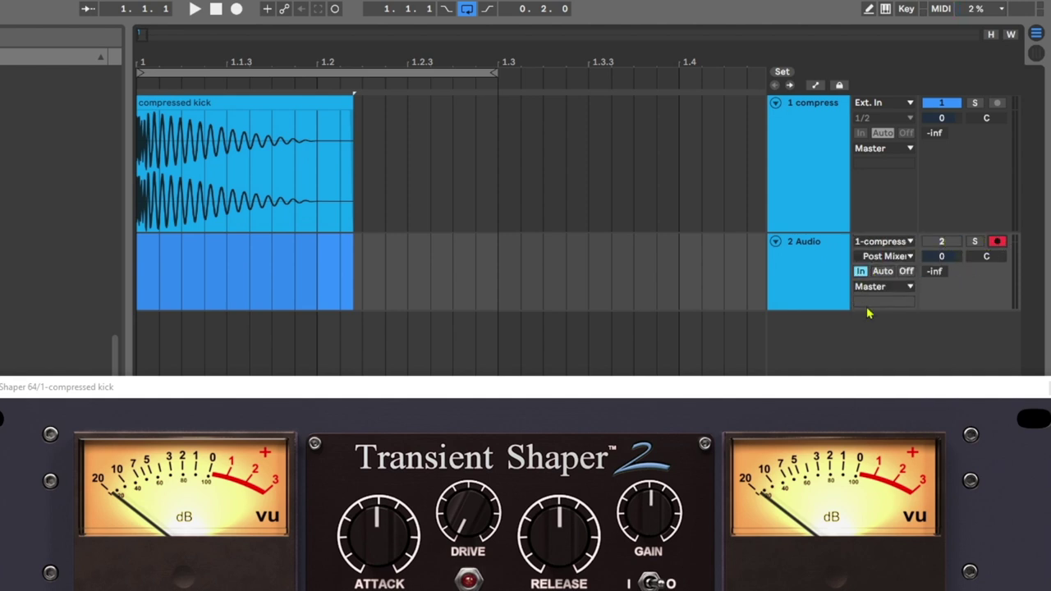
pyautogui.click(803, 319)
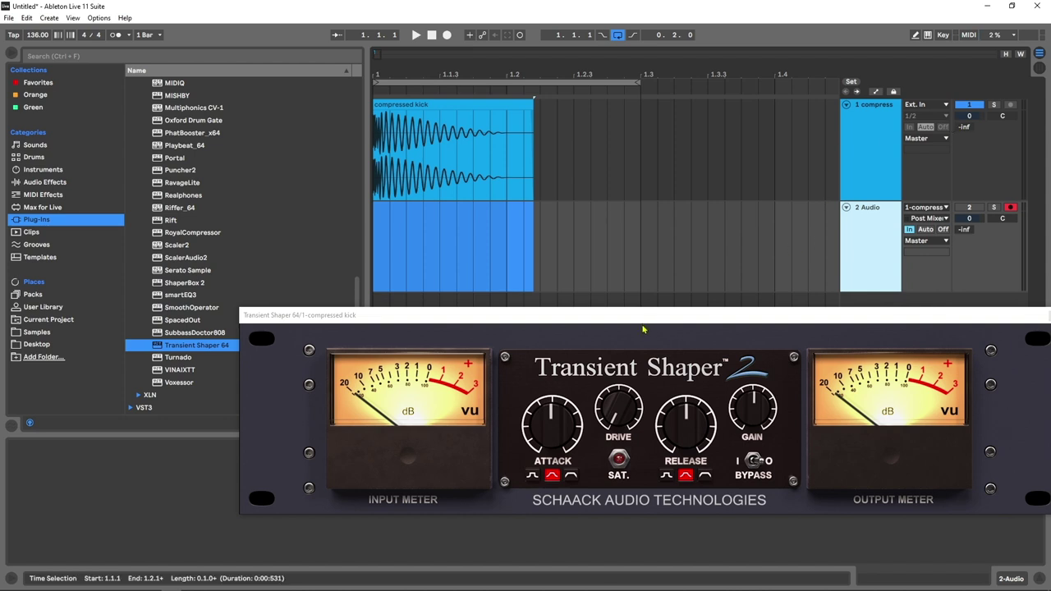
# Lower the compressed kick clip's gain to -6.85 dB and zoom in on the clip start.
pyautogui.moveTo(642, 321); pyautogui.dragTo(579, 219)
pyautogui.click(420, 116)
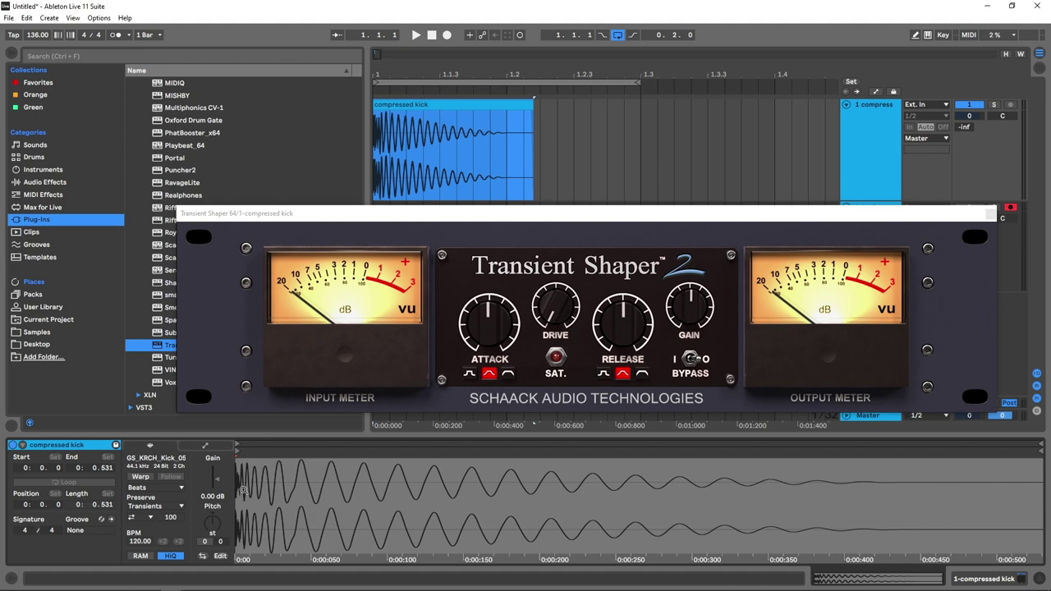
pyautogui.moveTo(217, 481); pyautogui.dragTo(217, 500)
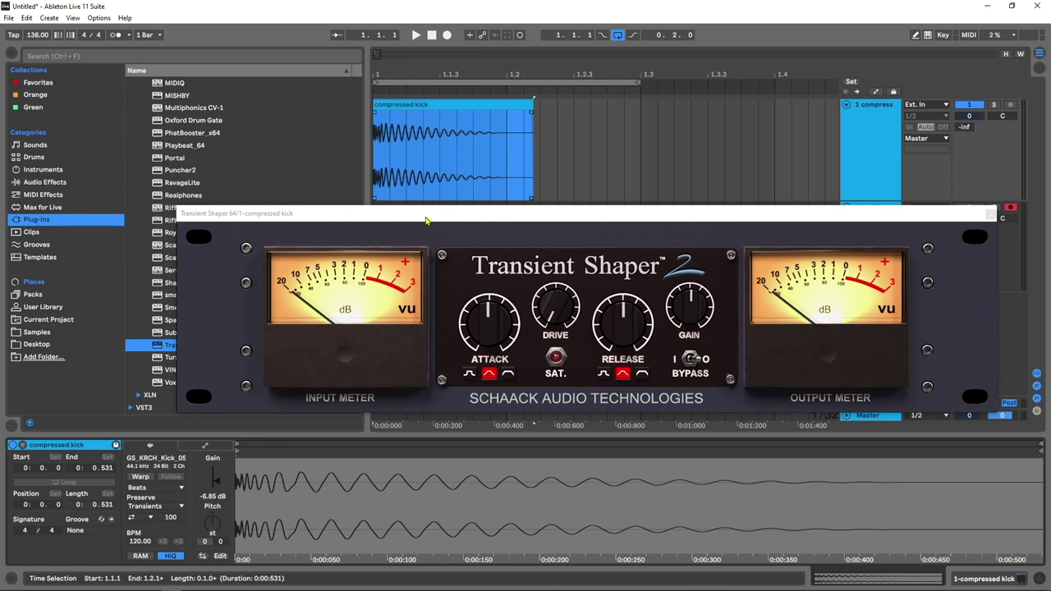
pyautogui.moveTo(425, 215); pyautogui.dragTo(422, 293)
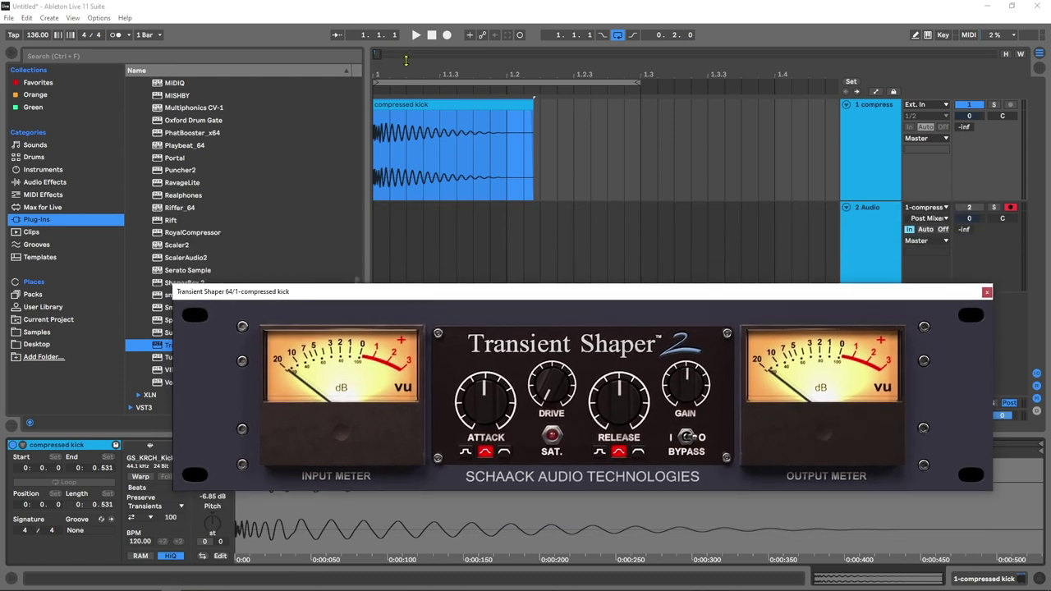
pyautogui.moveTo(412, 59); pyautogui.dragTo(446, 307)
pyautogui.click(447, 309)
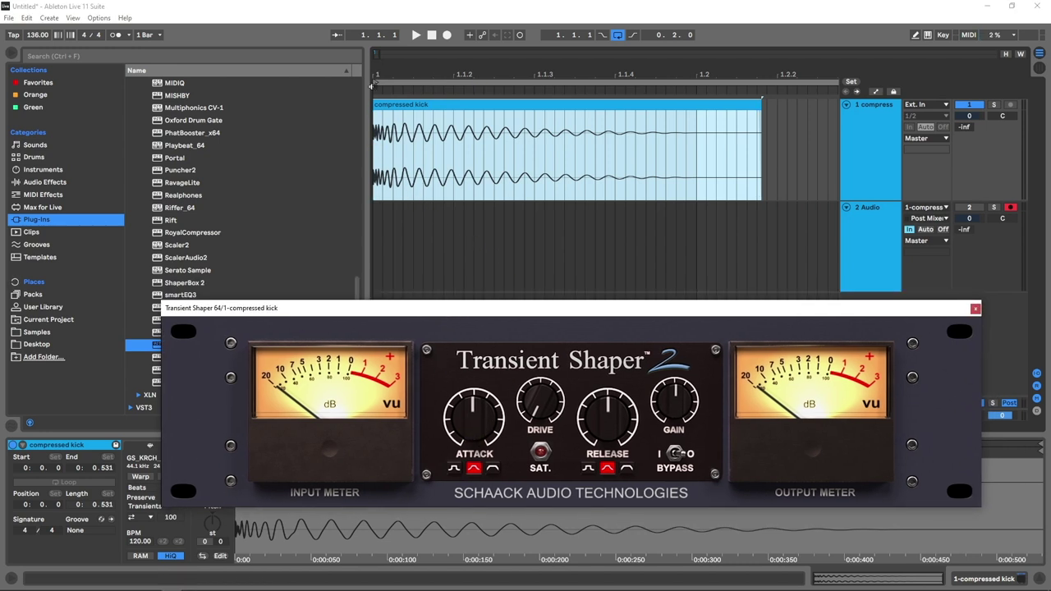
# Loop-record the kick onto track 2 while raising, then lowering, the Transient Shaper attack.
pyautogui.moveTo(374, 75); pyautogui.dragTo(443, 390)
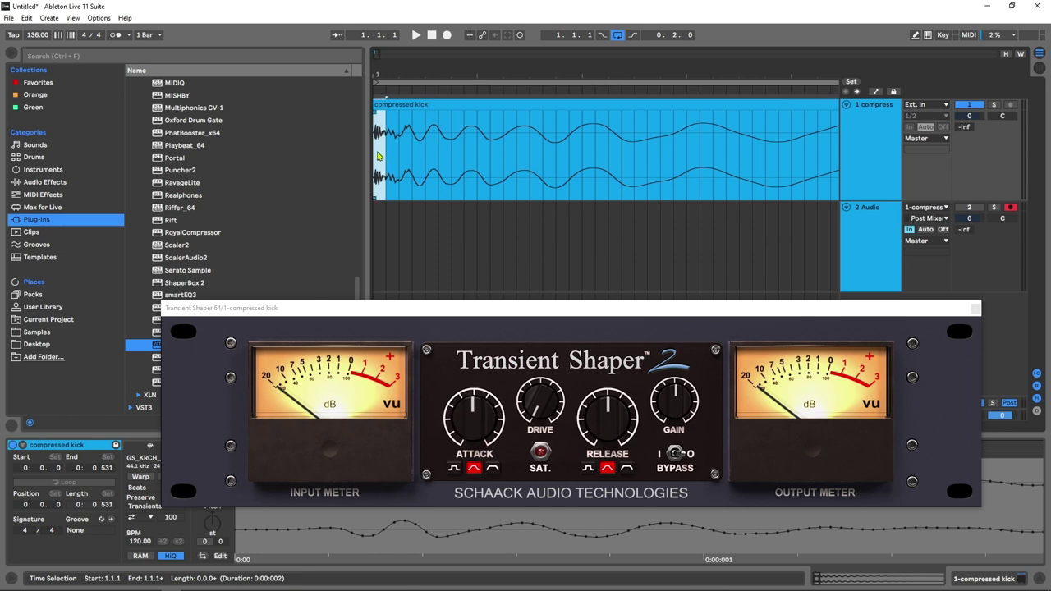
pyautogui.moveTo(407, 72); pyautogui.dragTo(415, 46)
pyautogui.click(447, 34)
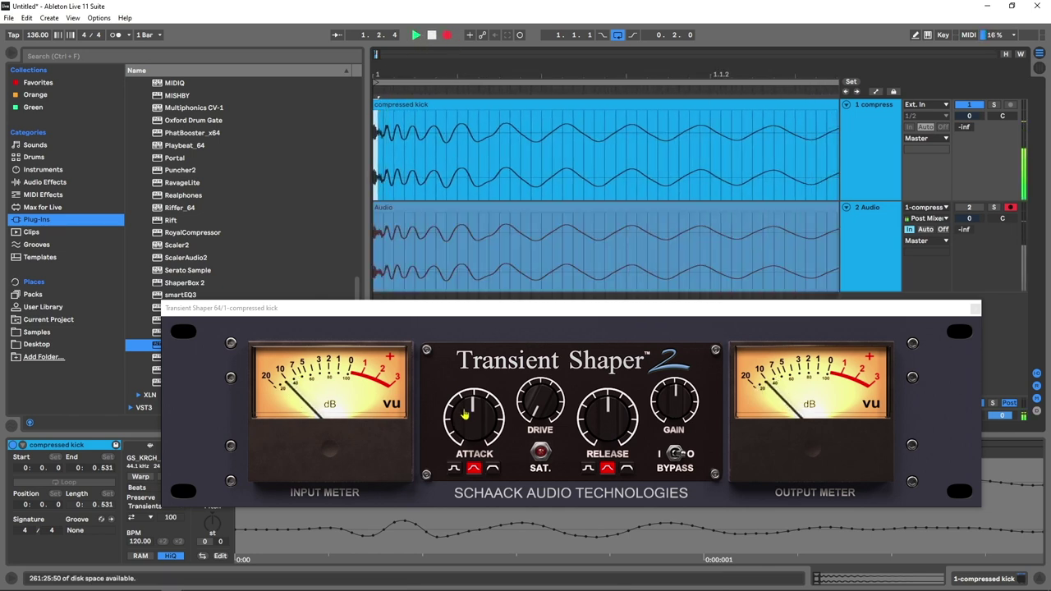
pyautogui.moveTo(479, 429); pyautogui.dragTo(480, 379)
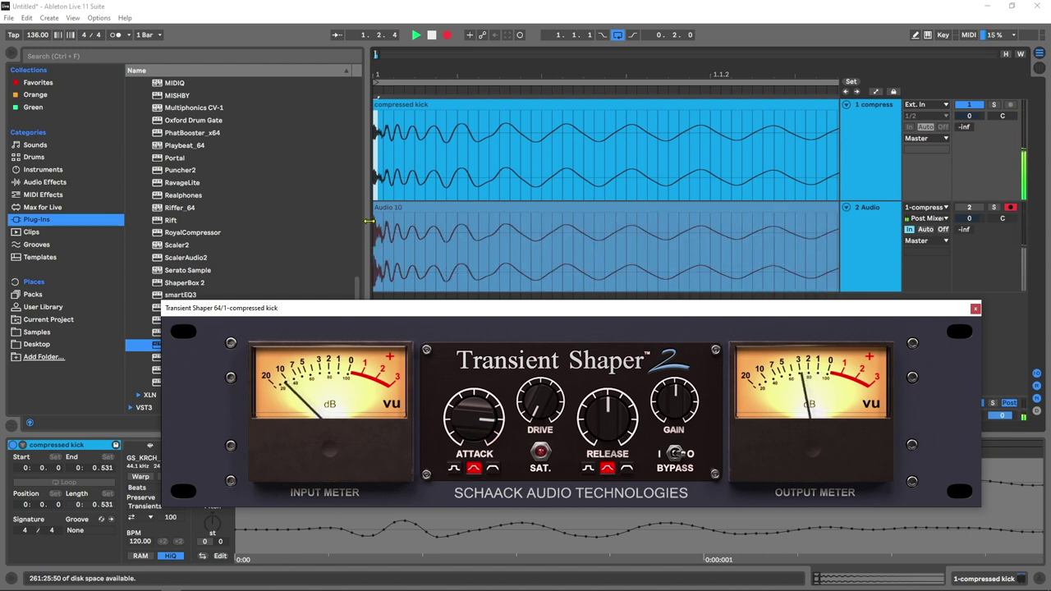
pyautogui.click(380, 240)
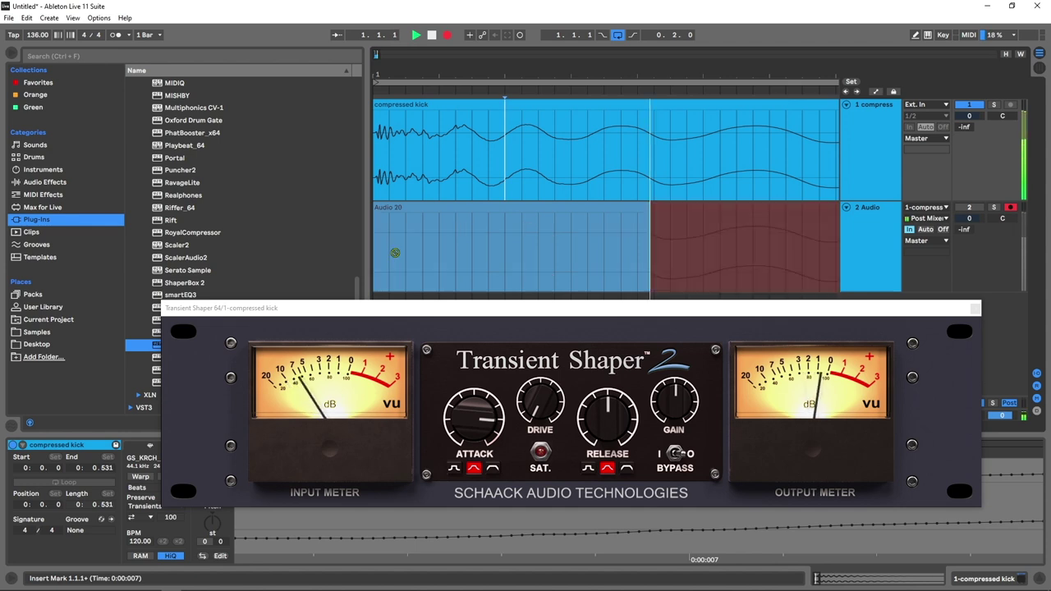
pyautogui.moveTo(474, 418); pyautogui.dragTo(473, 445)
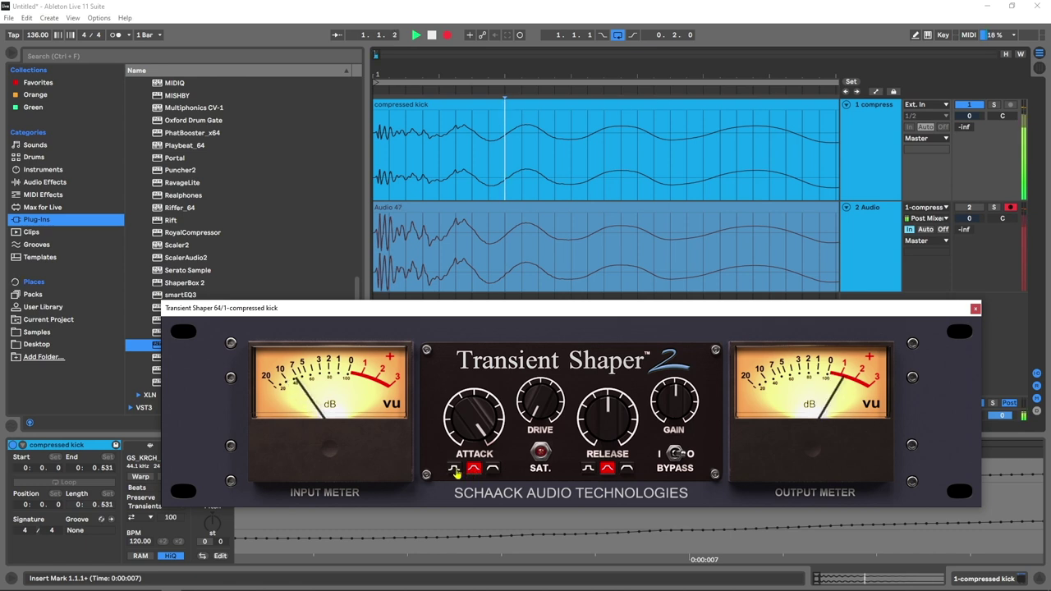
# Compare the attack curve shapes, settle on the third curve, and stop recording.
pyautogui.click(455, 469)
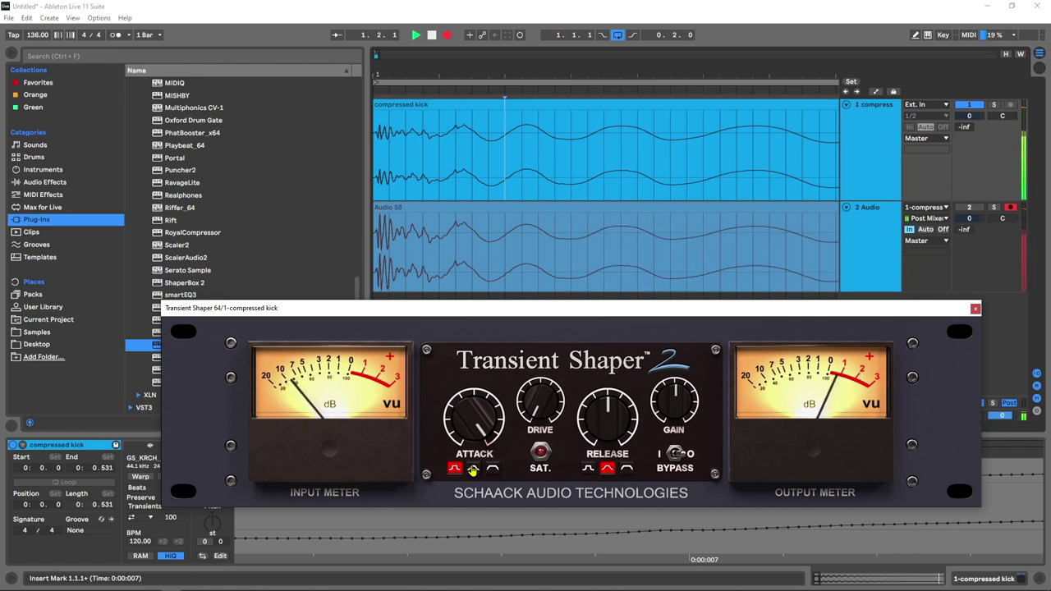
pyautogui.click(473, 469)
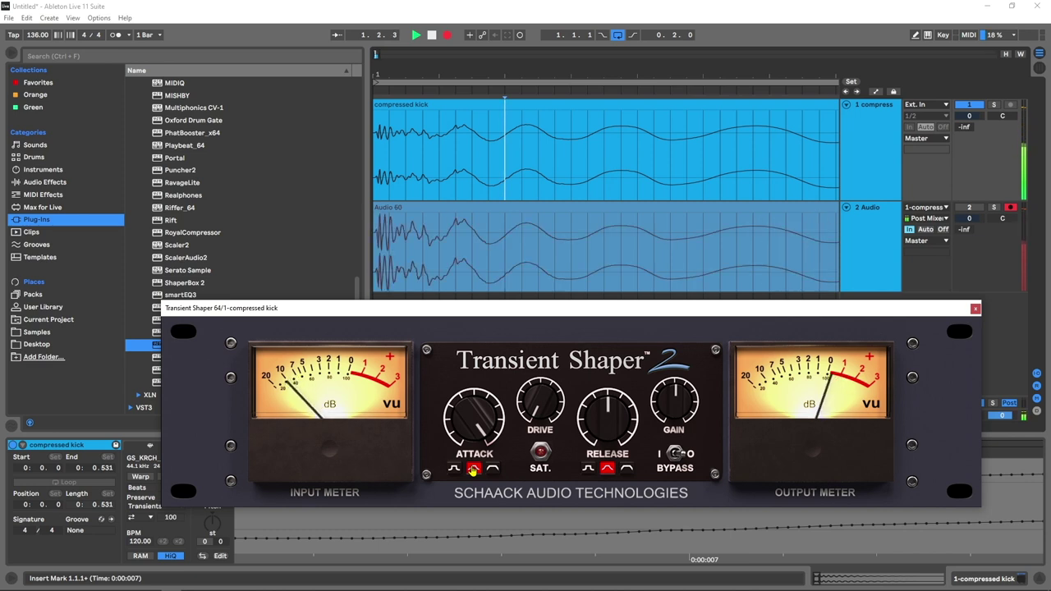
pyautogui.click(491, 468)
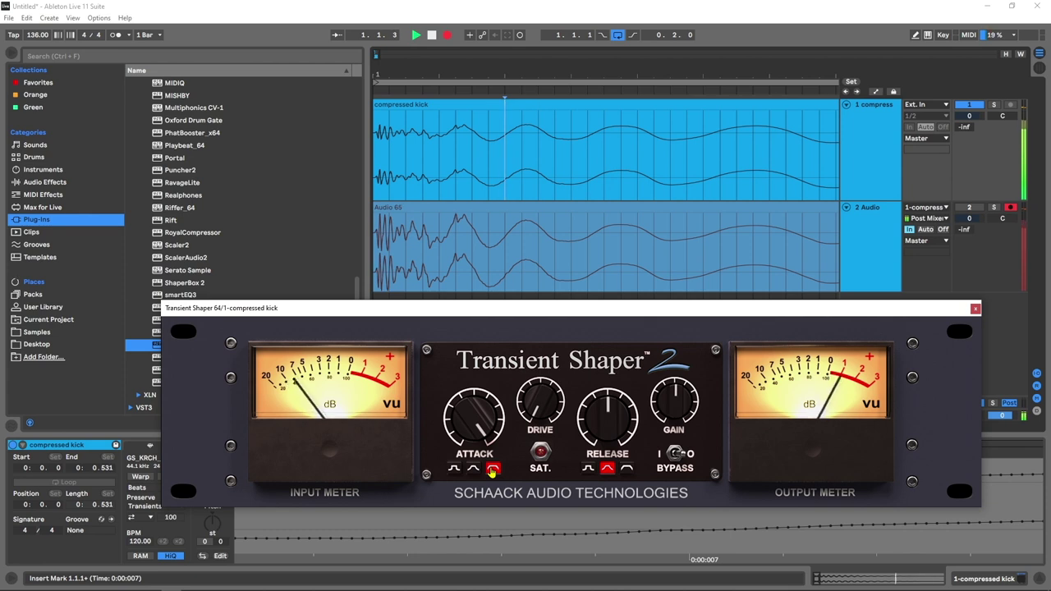
pyautogui.click(455, 469)
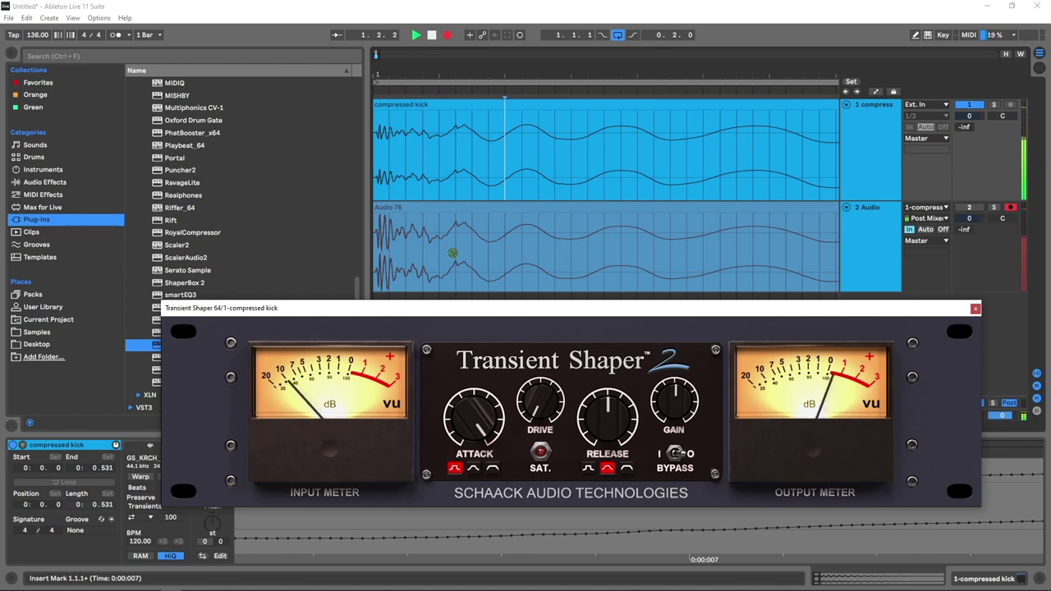
pyautogui.click(493, 468)
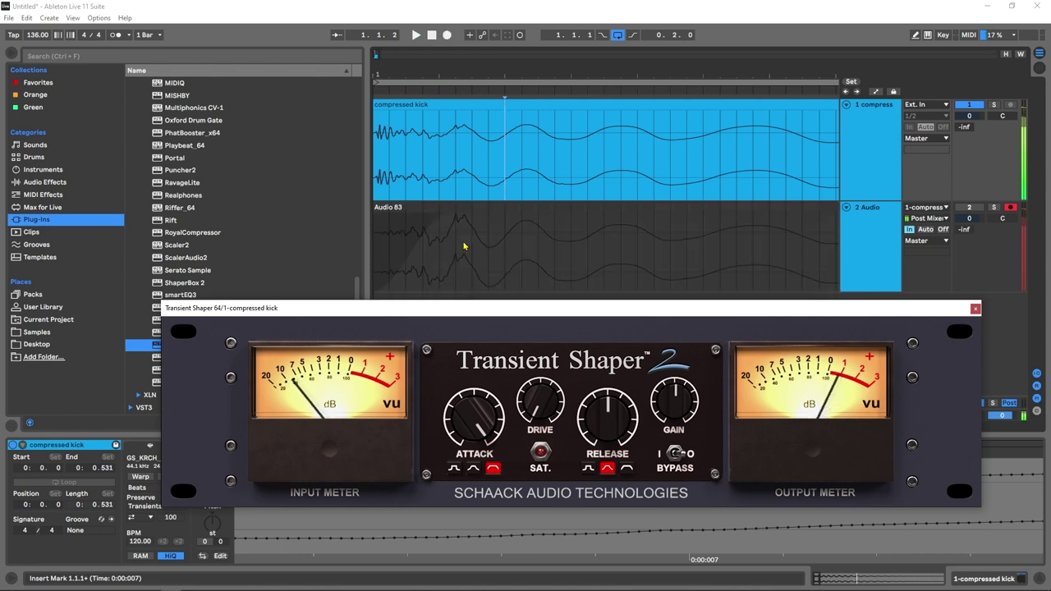
pyautogui.press('space')
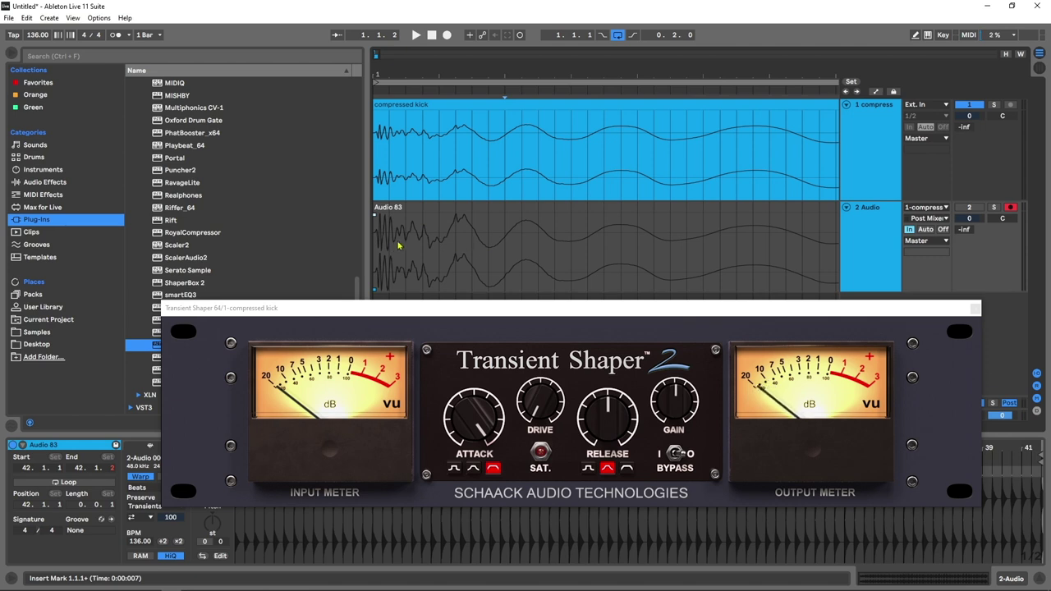
pyautogui.moveTo(489, 247); pyautogui.dragTo(374, 236)
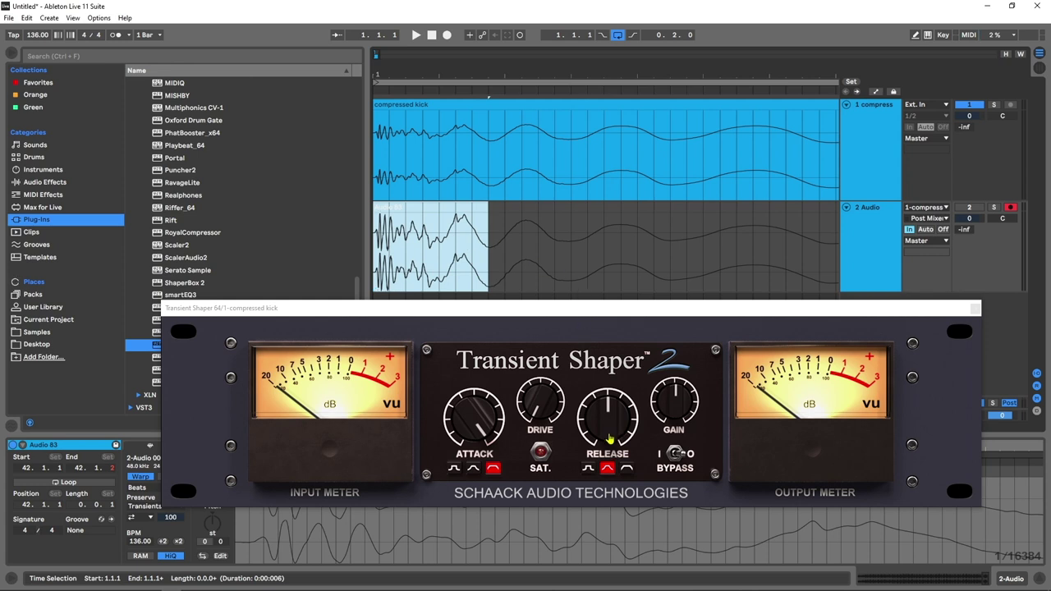
pyautogui.moveTo(603, 74); pyautogui.dragTo(382, 74)
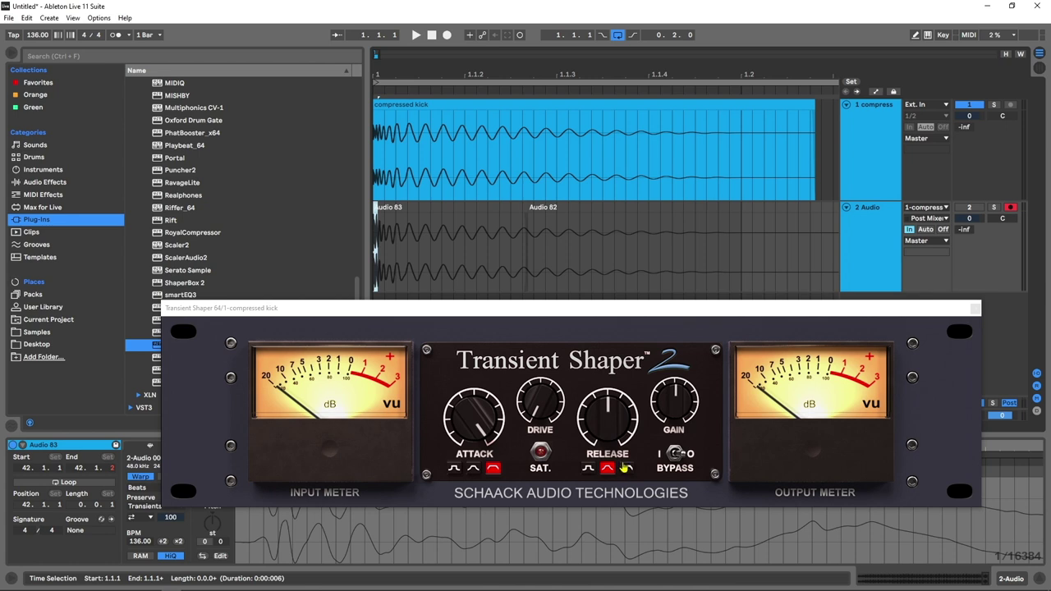
# Start another recording pass on track 2 and adjust the release, resetting it to its middle value.
pyautogui.press('F9')
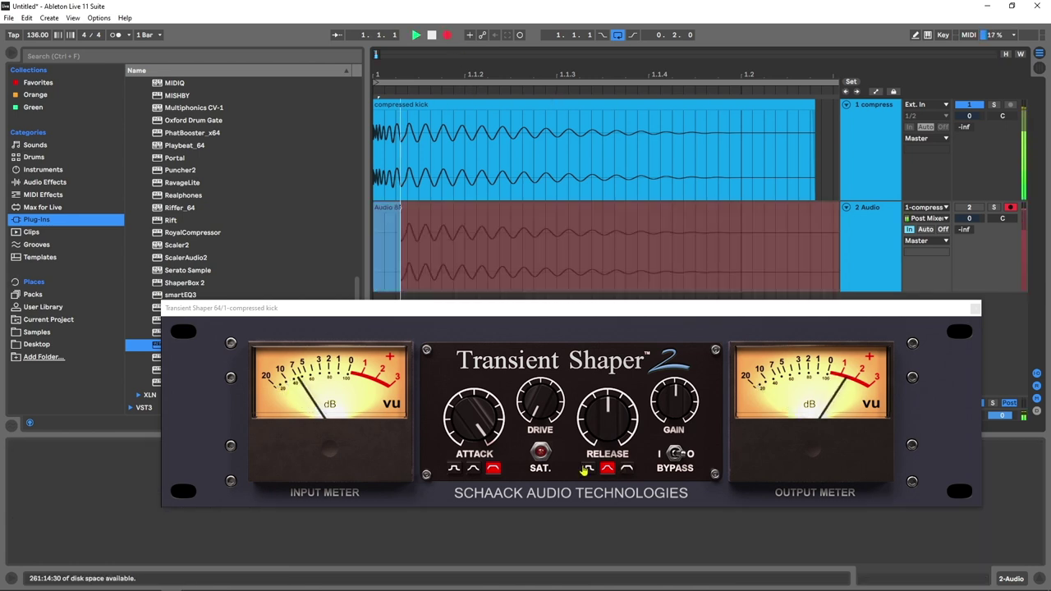
pyautogui.moveTo(608, 415)
pyautogui.mouseDown()
pyautogui.moveTo(607, 468)
pyautogui.moveTo(610, 423)
pyautogui.mouseUp()
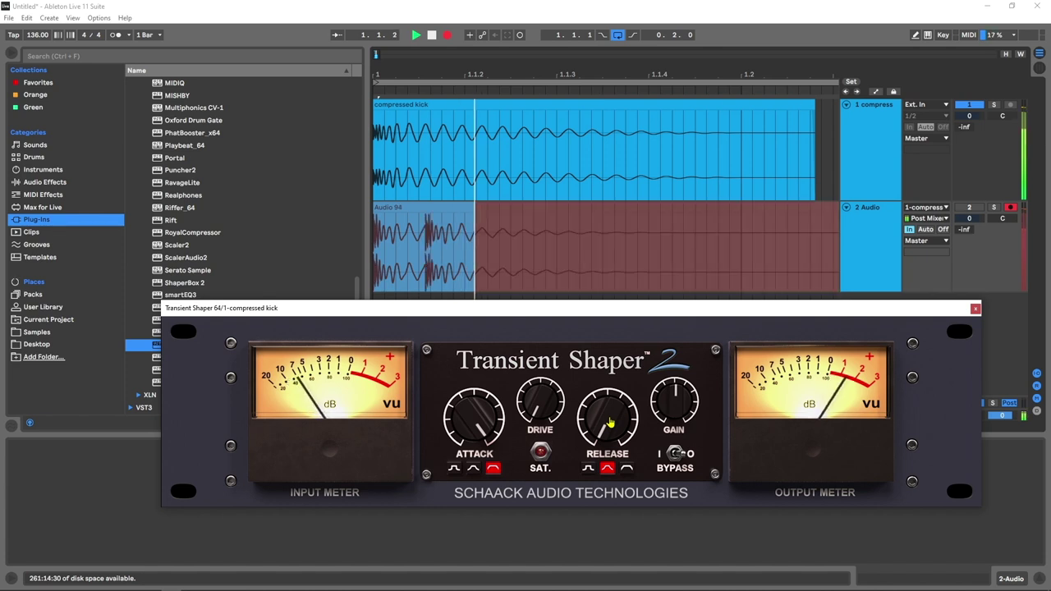
pyautogui.doubleClick(611, 419)
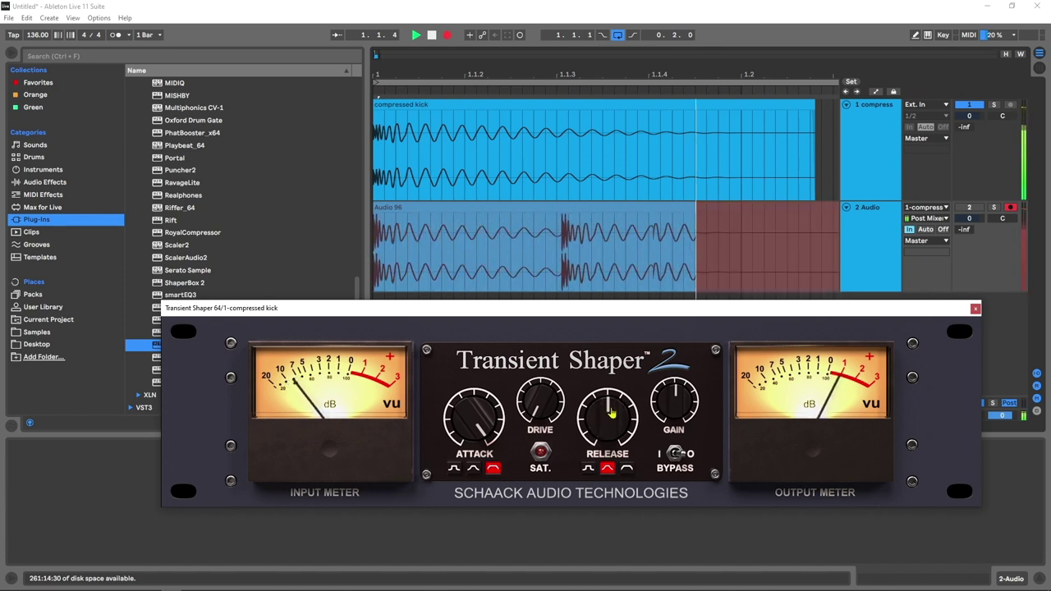
pyautogui.moveTo(611, 414); pyautogui.dragTo(612, 466)
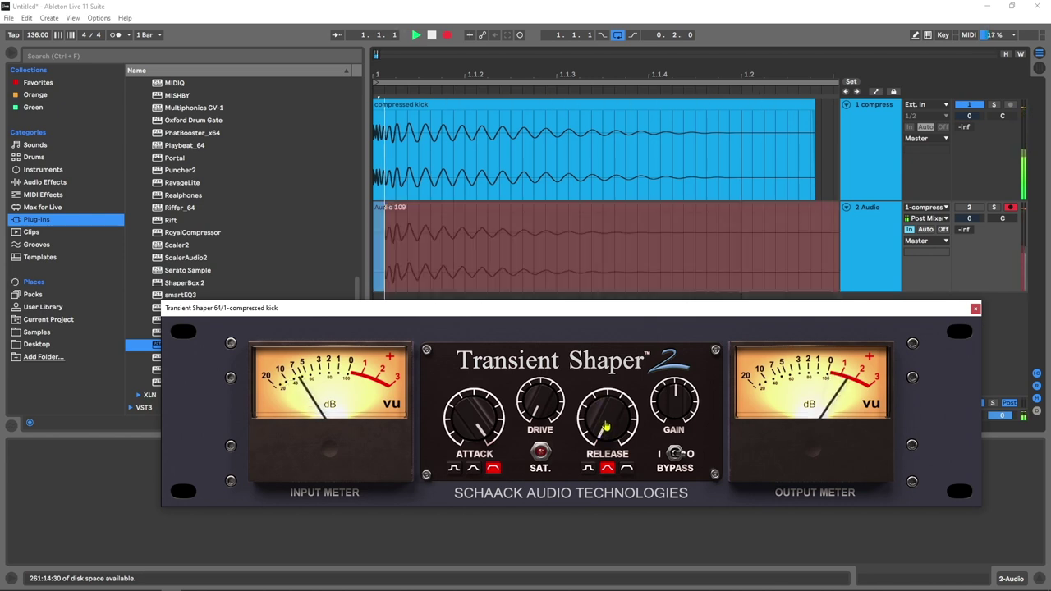
pyautogui.doubleClick(605, 426)
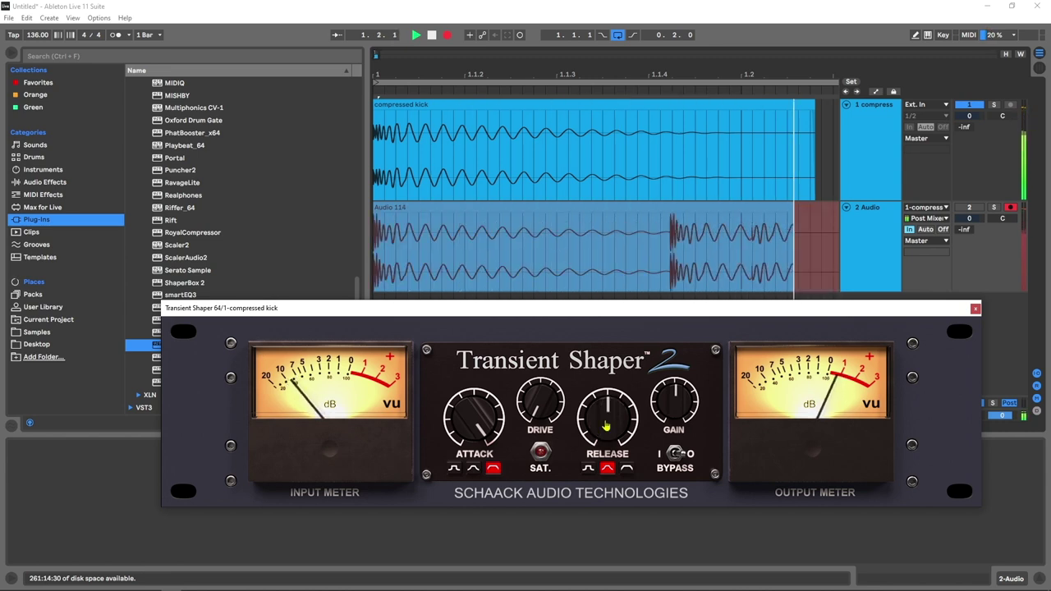
pyautogui.moveTo(610, 421); pyautogui.dragTo(615, 422)
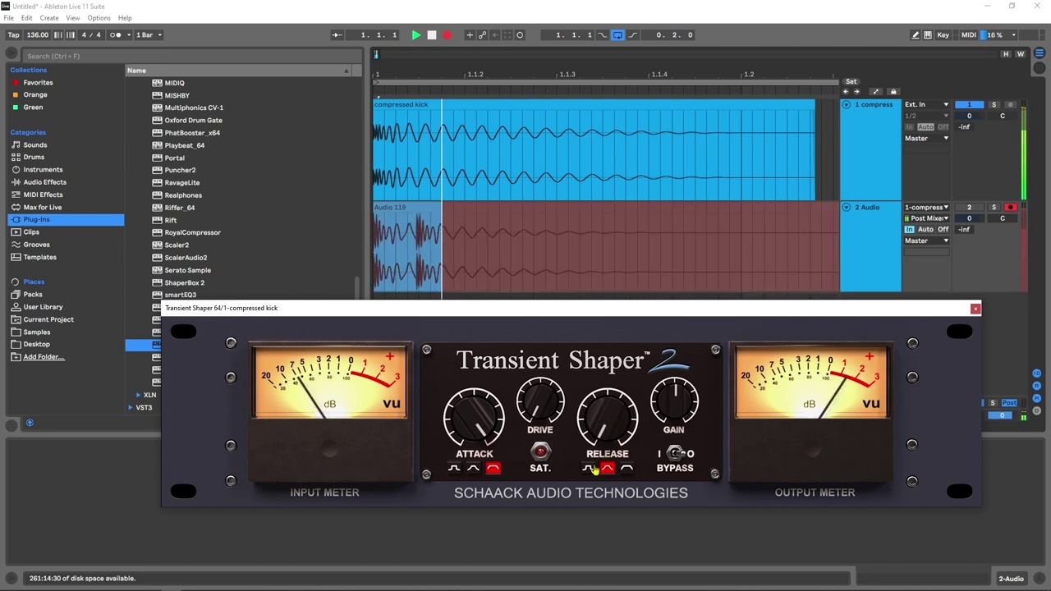
# Choose the third release-curve shape and bypass the shaper for comparison.
pyautogui.click(588, 468)
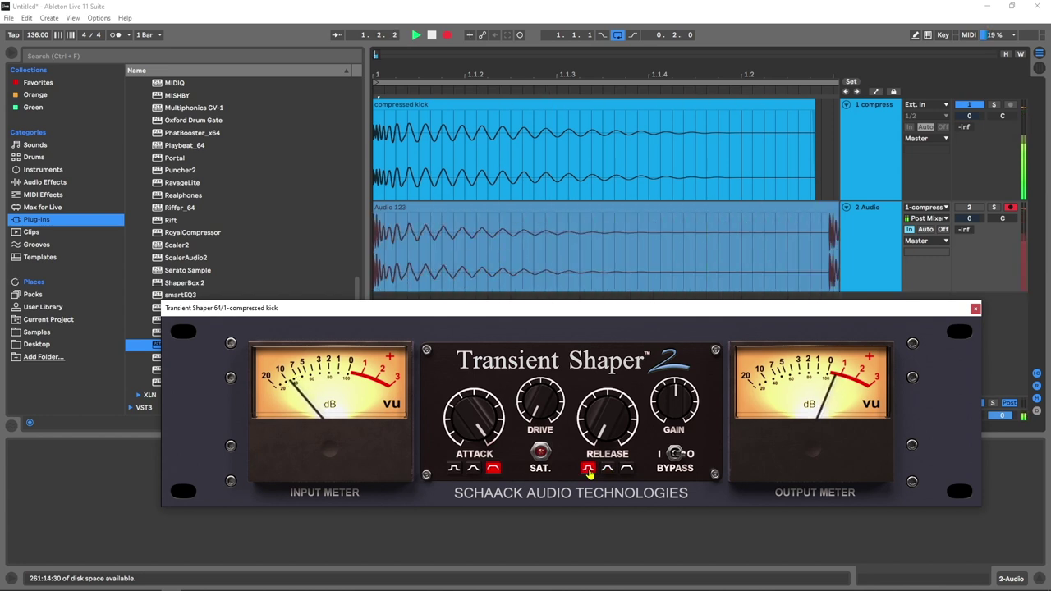
pyautogui.click(607, 472)
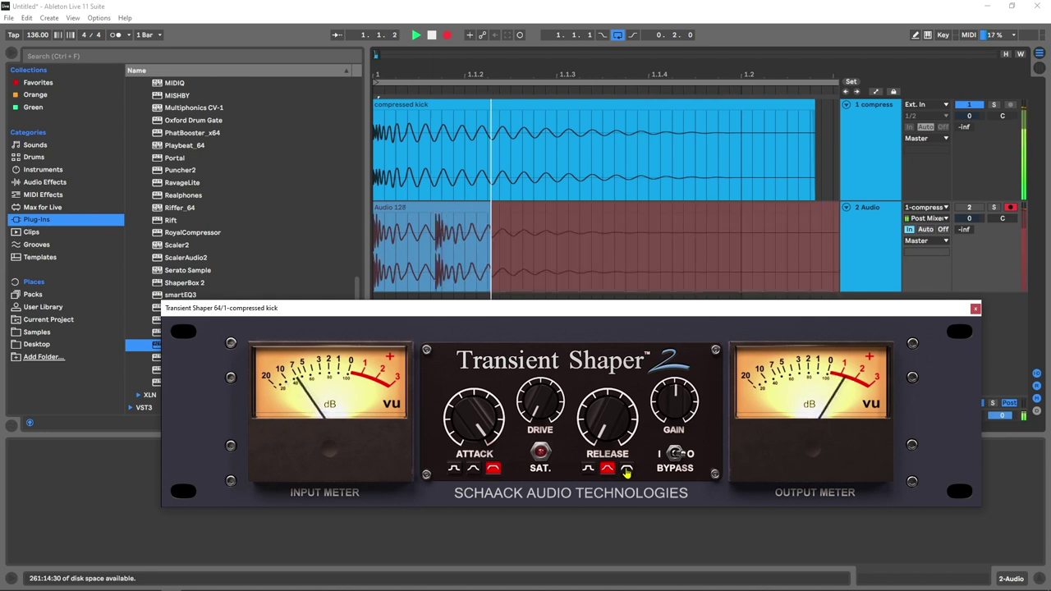
pyautogui.click(627, 470)
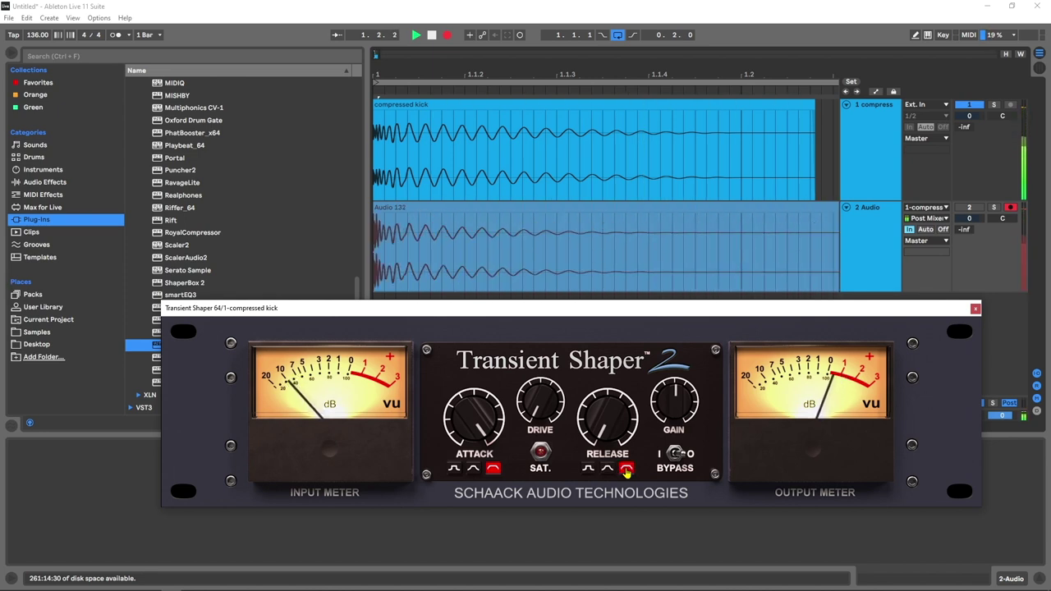
pyautogui.click(673, 456)
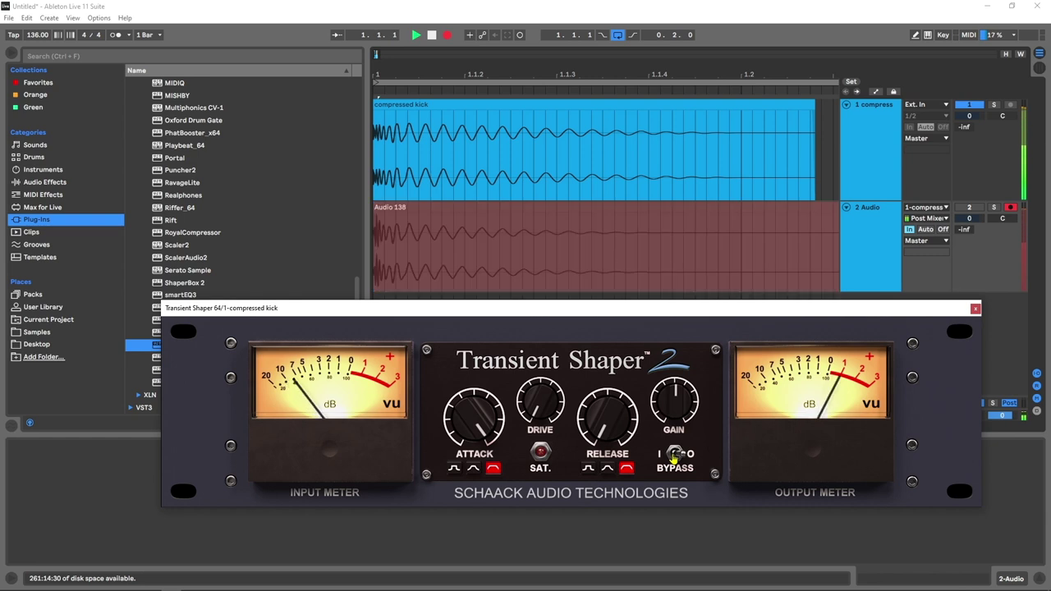
# Stop loop recording, keeping take Audio 140, then start a fresh recording pass.
pyautogui.press('space')
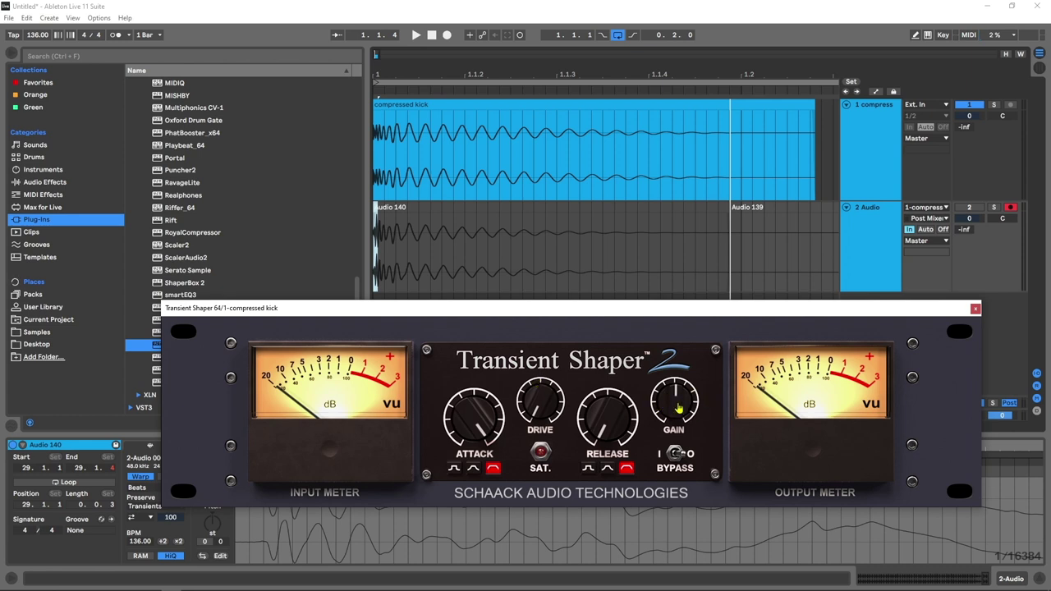
pyautogui.click(447, 35)
# Turn the Transient Shaper drive well up and raise its output gain slightly.
pyautogui.click(598, 310)
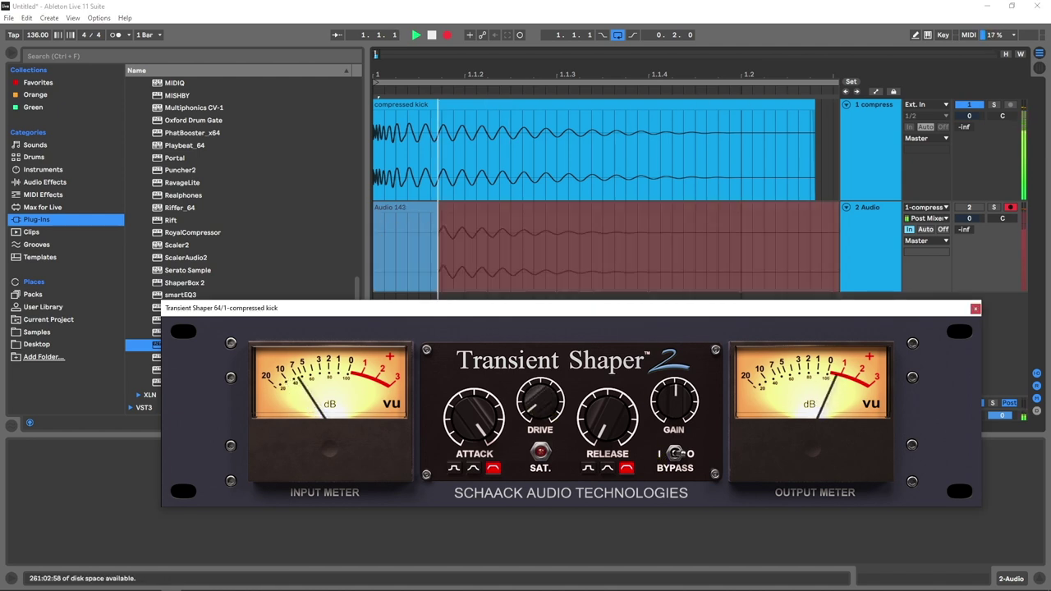
pyautogui.moveTo(540, 400); pyautogui.dragTo(540, 386)
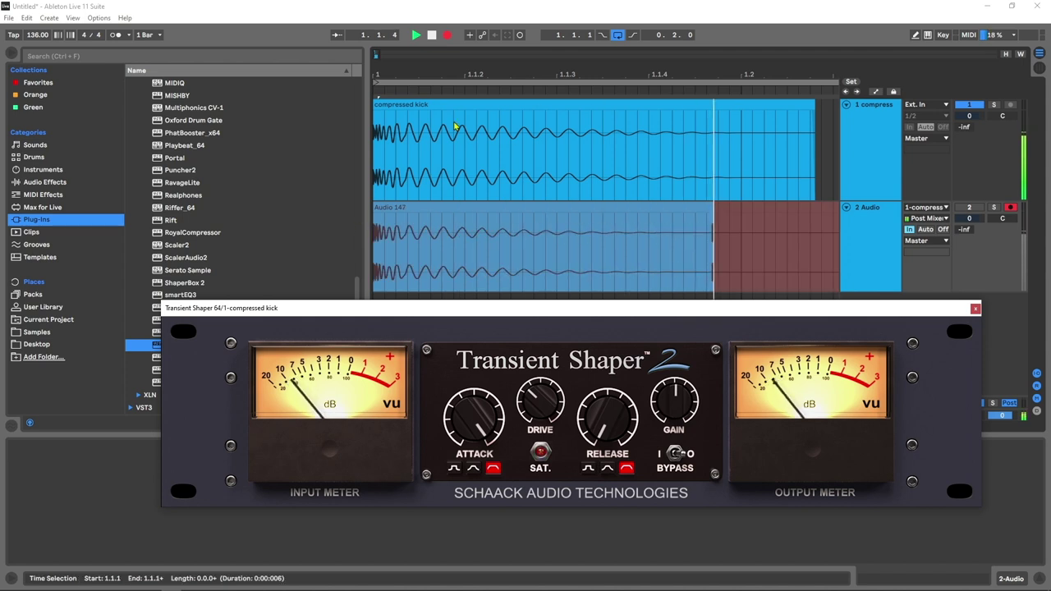
pyautogui.moveTo(392, 77); pyautogui.dragTo(575, 345)
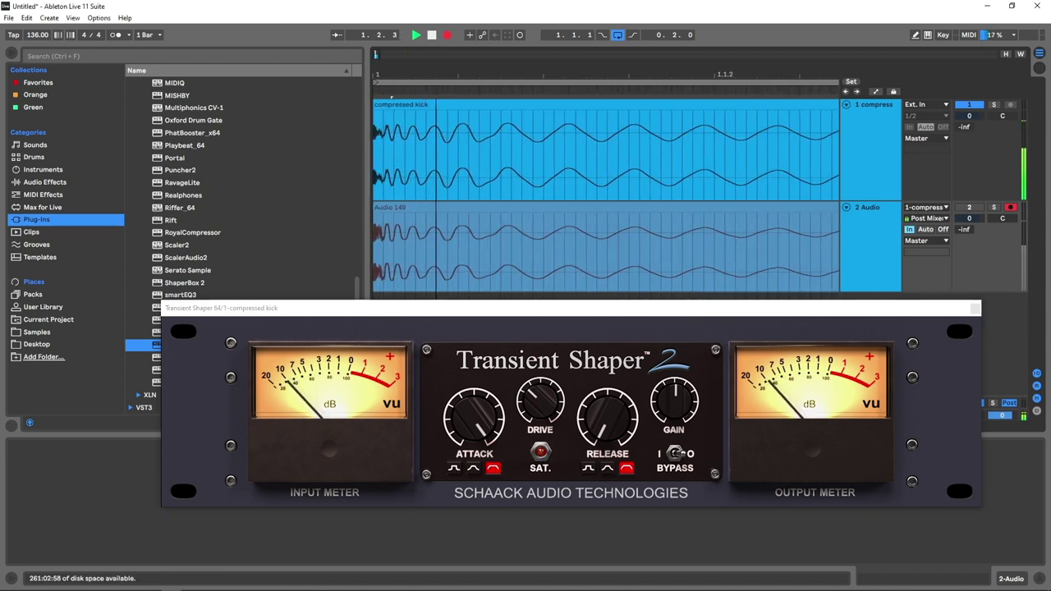
pyautogui.moveTo(534, 416); pyautogui.dragTo(534, 394)
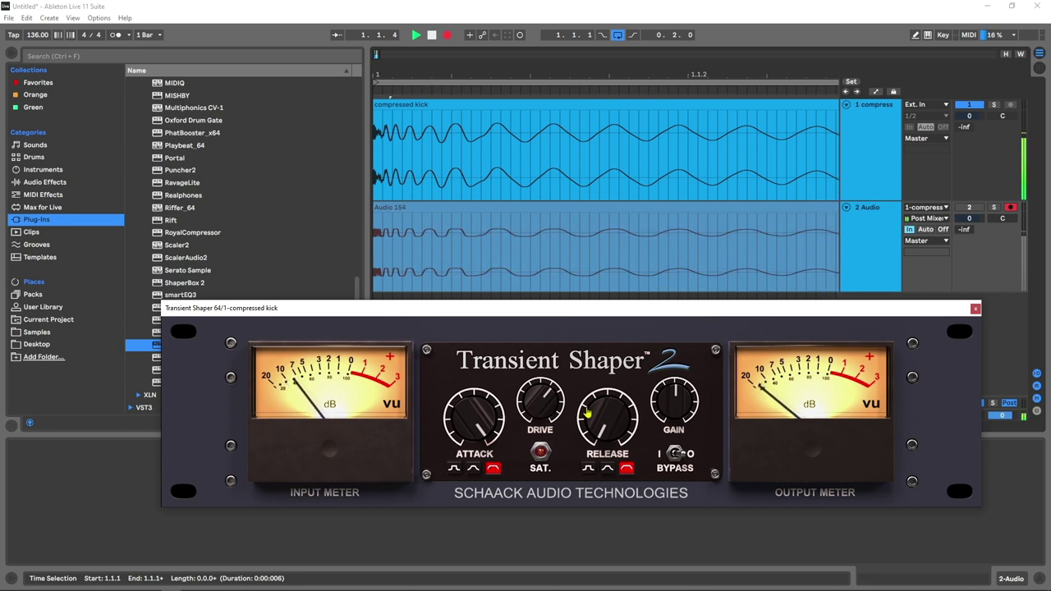
pyautogui.moveTo(669, 411); pyautogui.dragTo(669, 368)
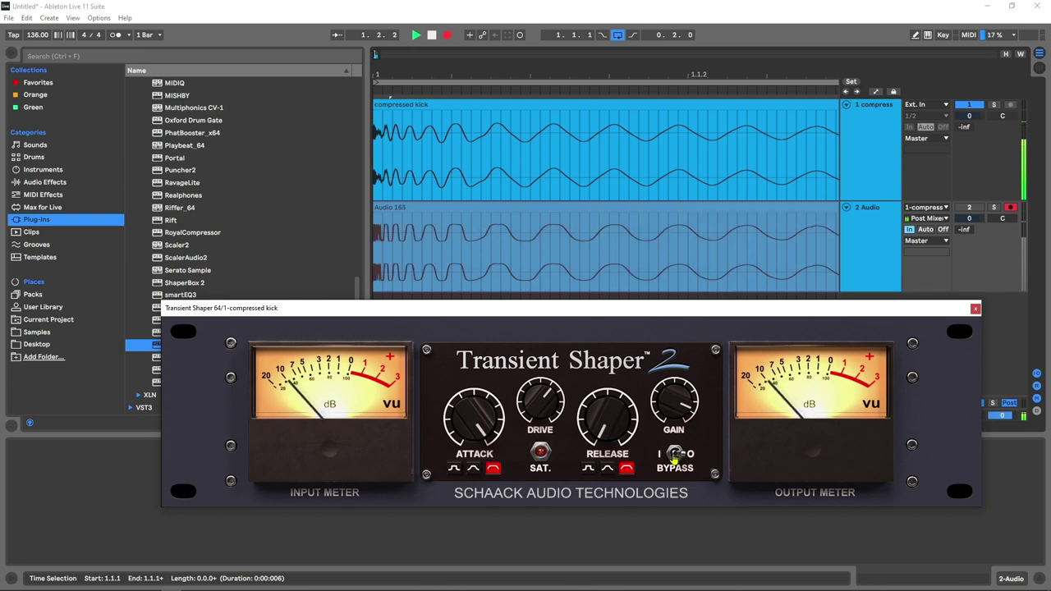
# Record bypassed and processed kick takes, lowering the release toward its middle value.
pyautogui.click(676, 455)
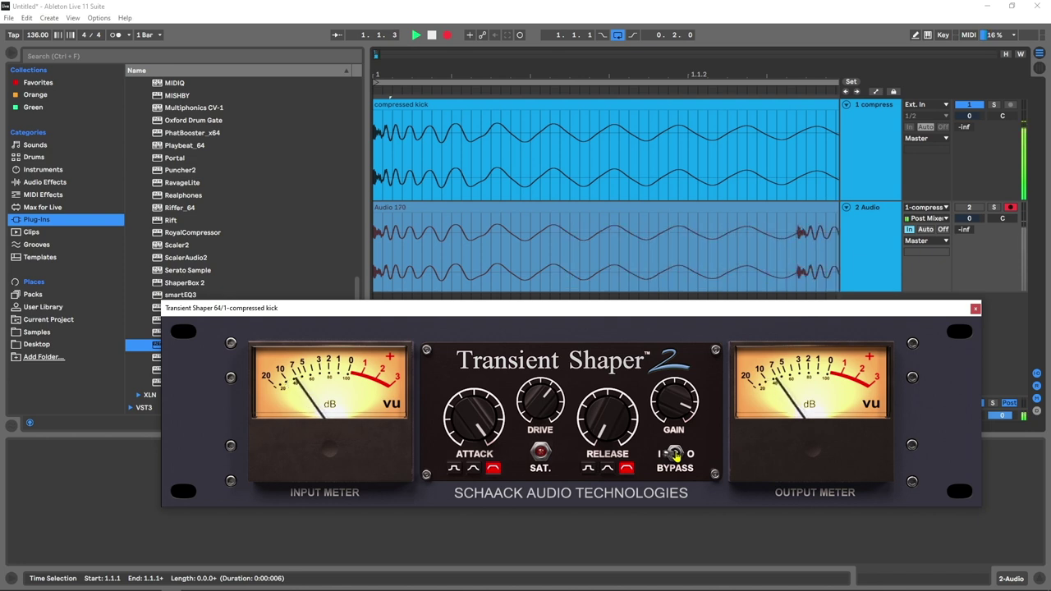
pyautogui.click(675, 456)
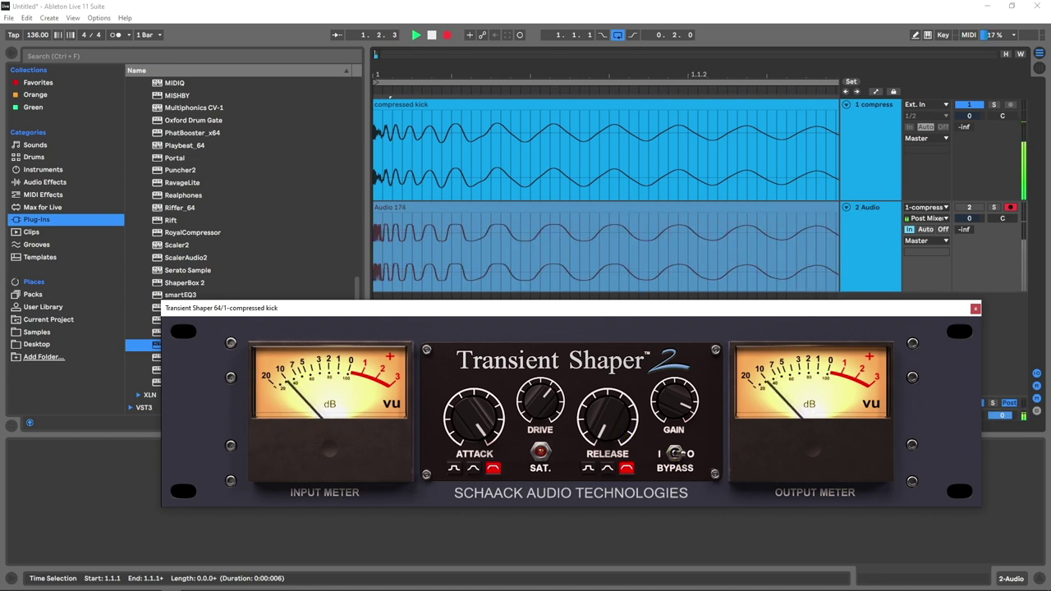
pyautogui.moveTo(610, 426); pyautogui.dragTo(608, 409)
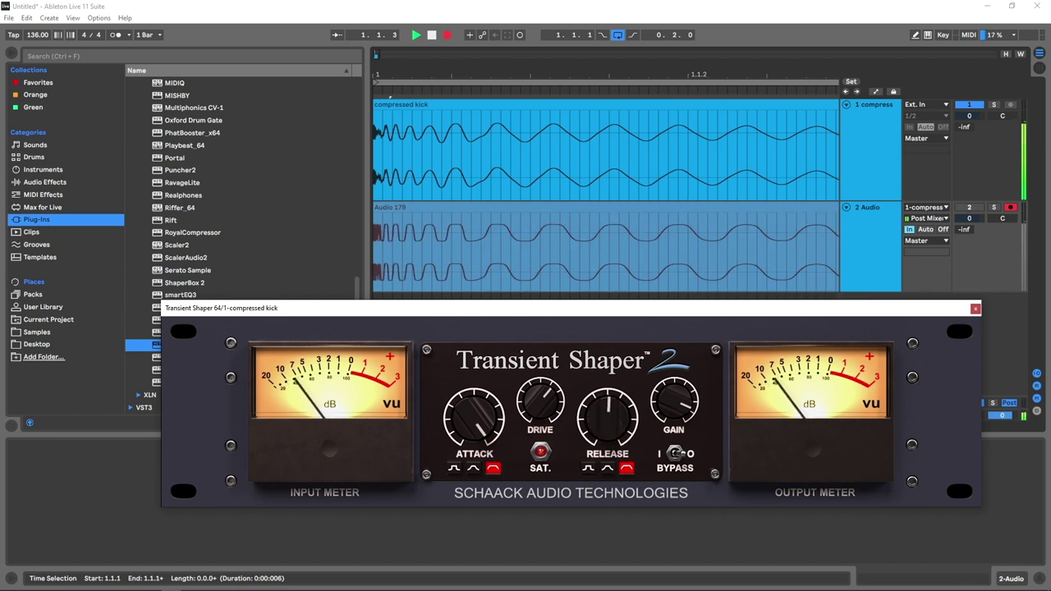
pyautogui.click(677, 456)
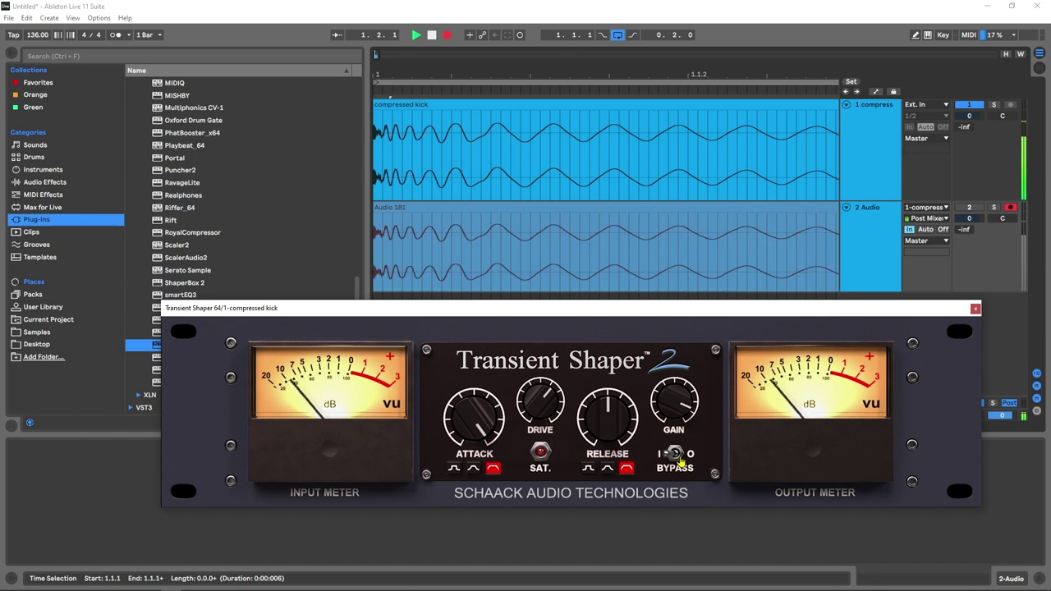
pyautogui.click(676, 458)
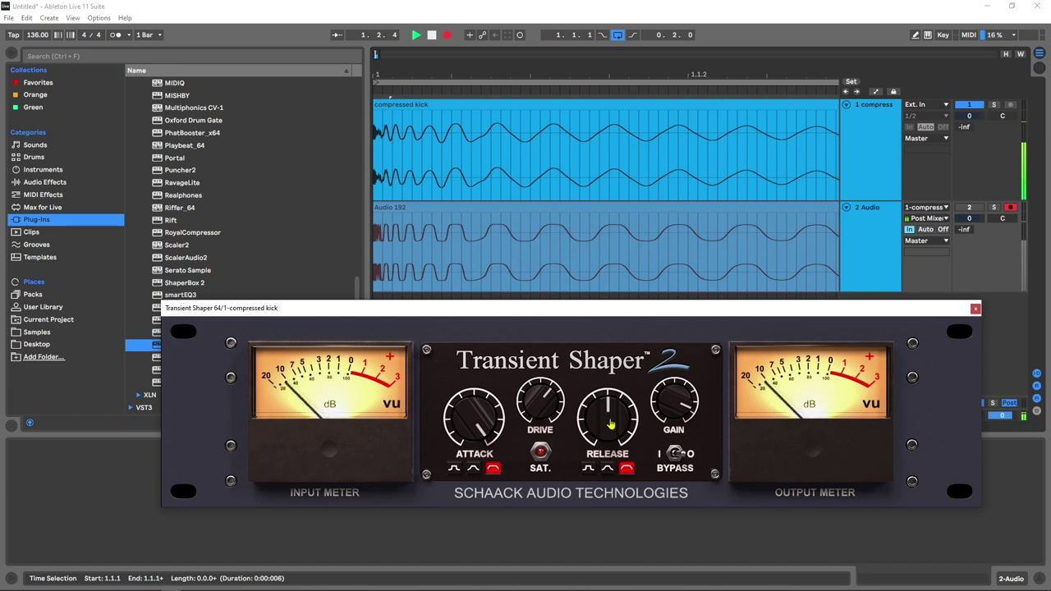
# Raise the release to about 3 o'clock and toggle bypass three times for comparison takes.
pyautogui.moveTo(608, 414); pyautogui.dragTo(607, 382)
pyautogui.click(675, 454)
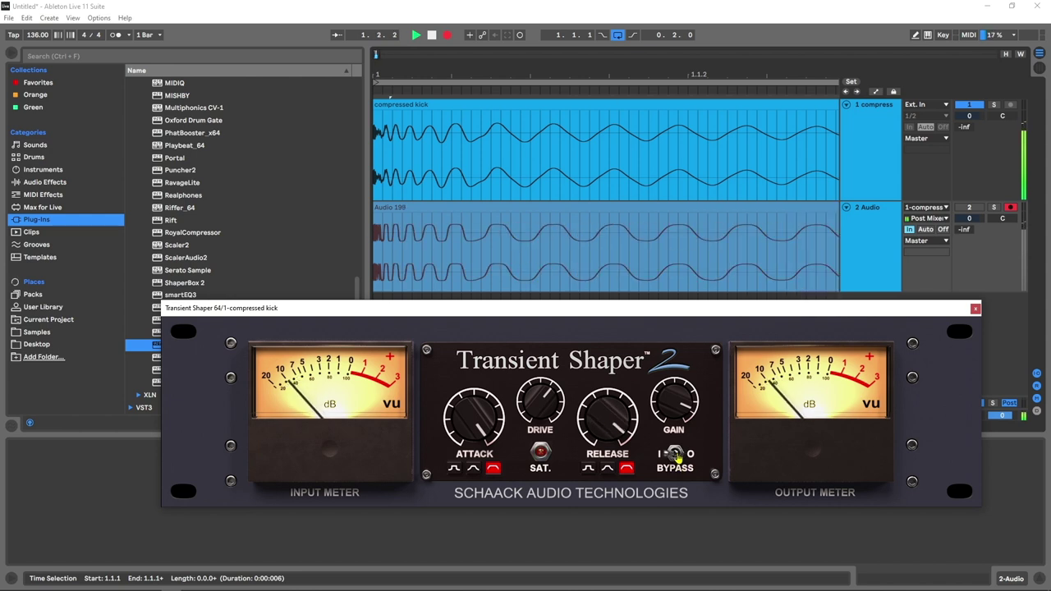
pyautogui.click(675, 454)
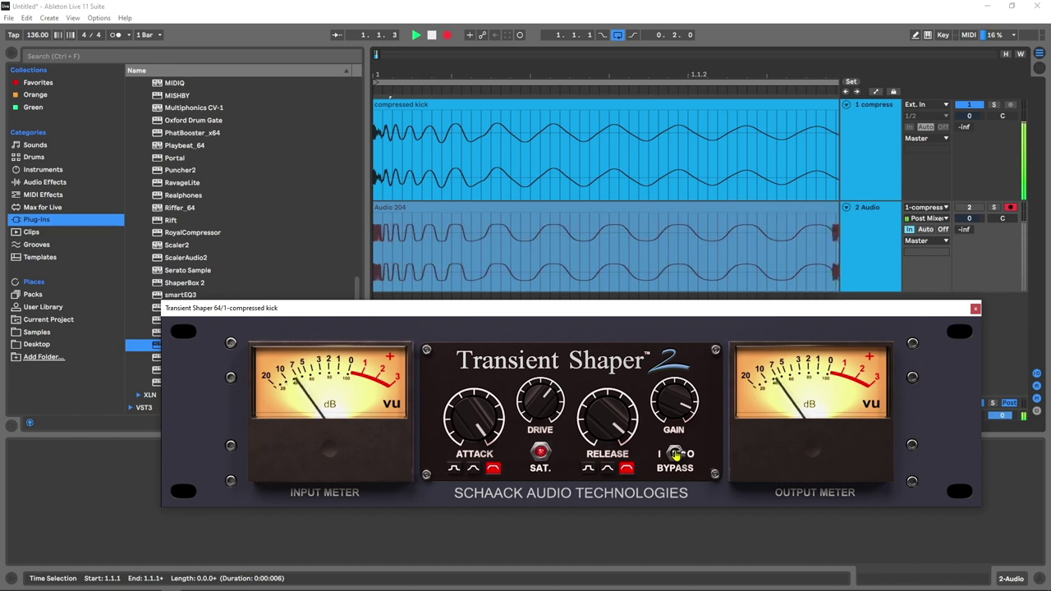
pyautogui.click(674, 454)
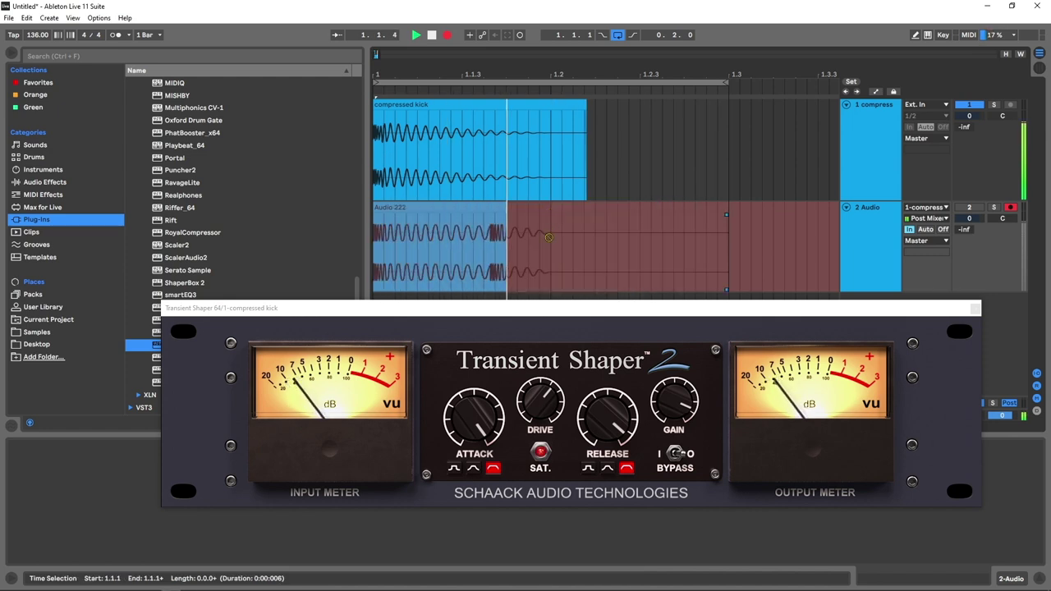
# Toggle bypass, tweak the output gain and release, and lower the attack.
pyautogui.click(672, 456)
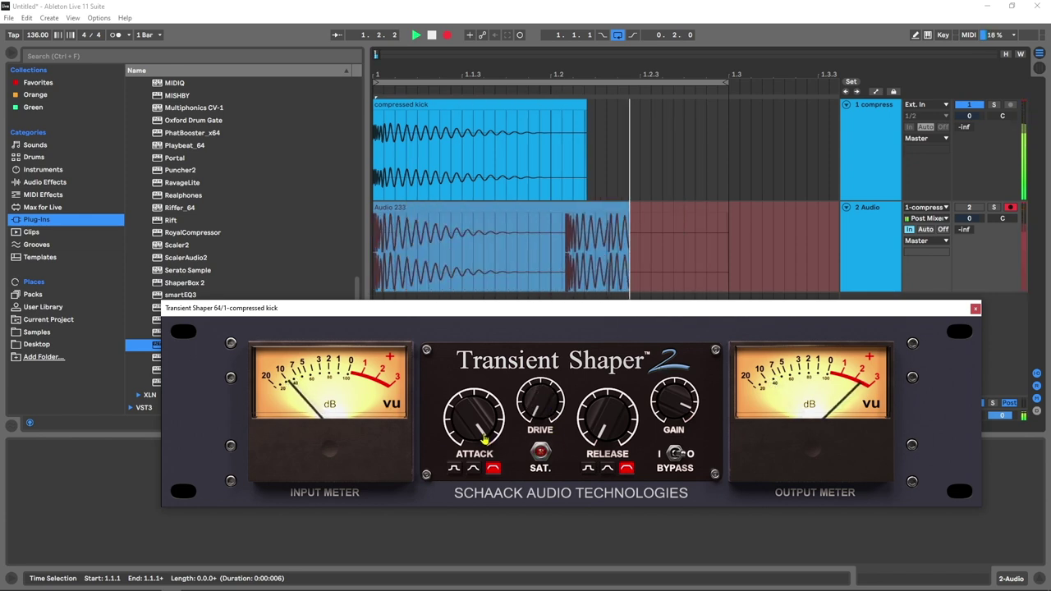
pyautogui.click(681, 406)
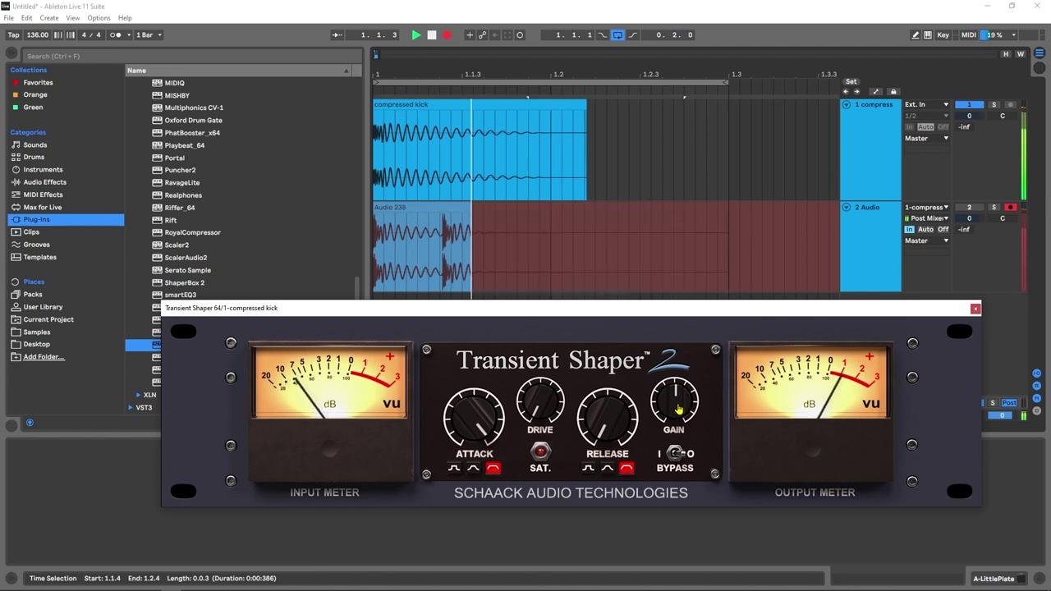
pyautogui.moveTo(632, 435); pyautogui.dragTo(545, 442)
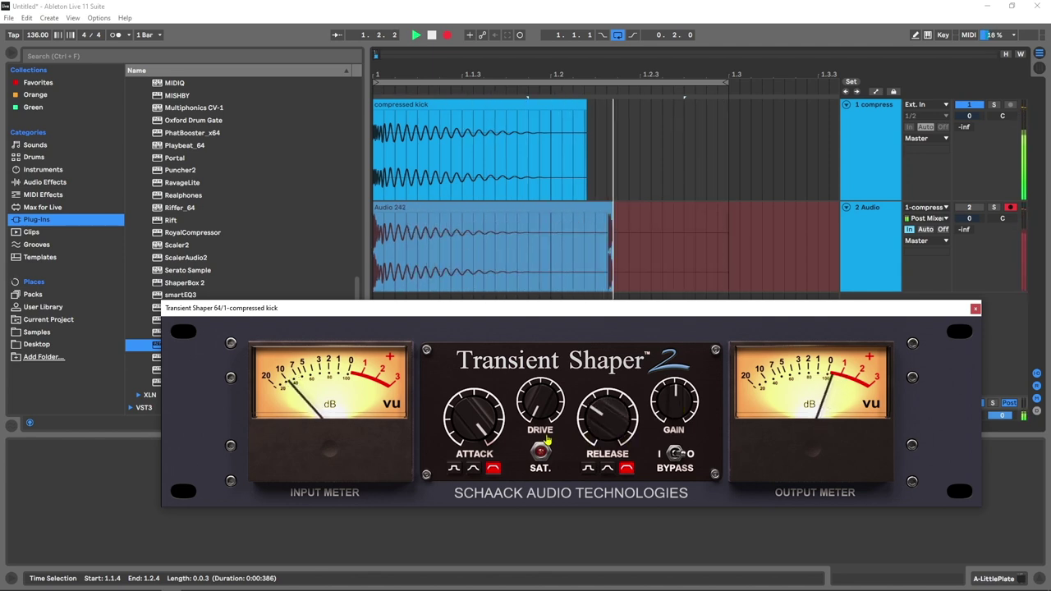
pyautogui.moveTo(476, 410); pyautogui.dragTo(485, 426)
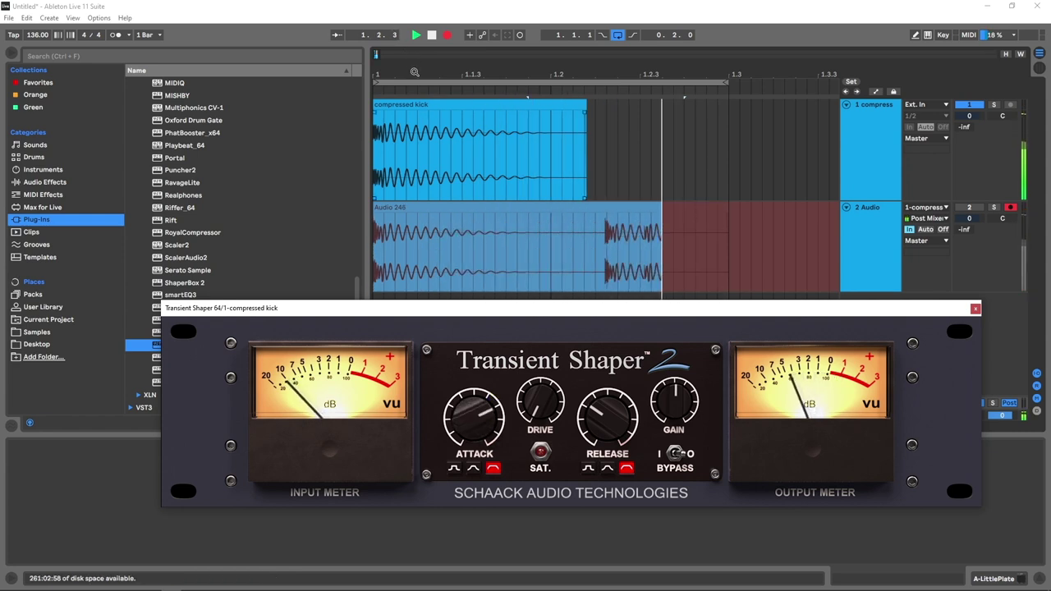
pyautogui.moveTo(414, 73); pyautogui.dragTo(415, 95)
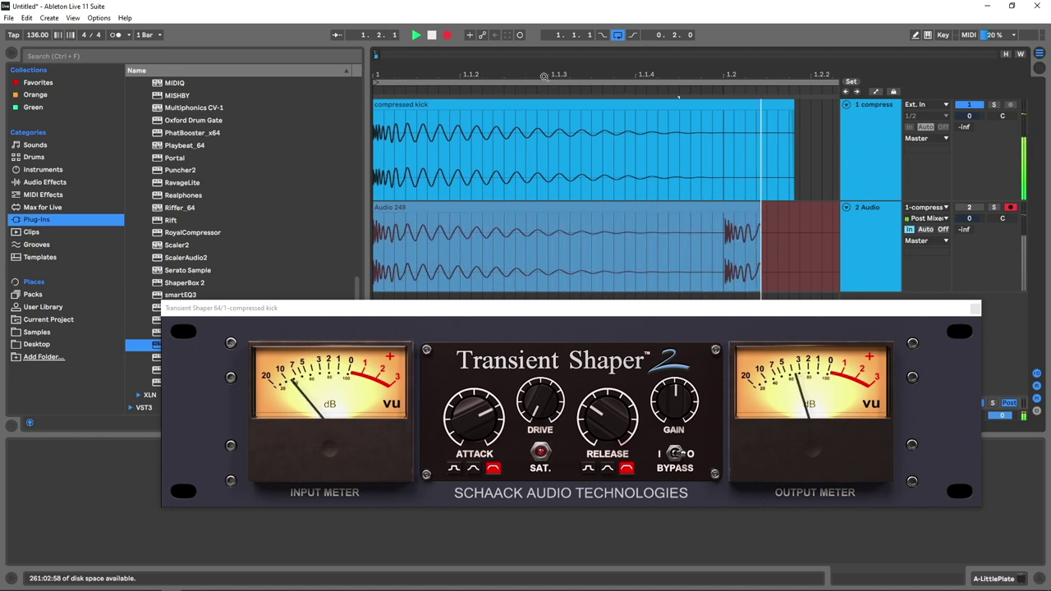
# Stop recording with the kick takes kept on '2 Audio', and raise the Transient Shaper window.
pyautogui.press('space')
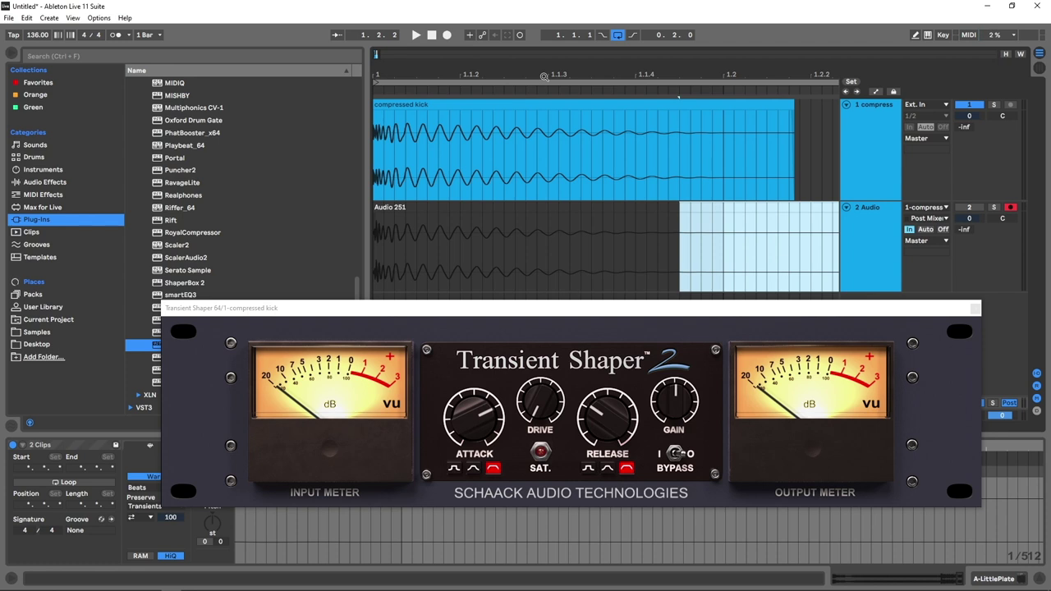
pyautogui.moveTo(444, 311); pyautogui.dragTo(422, 207)
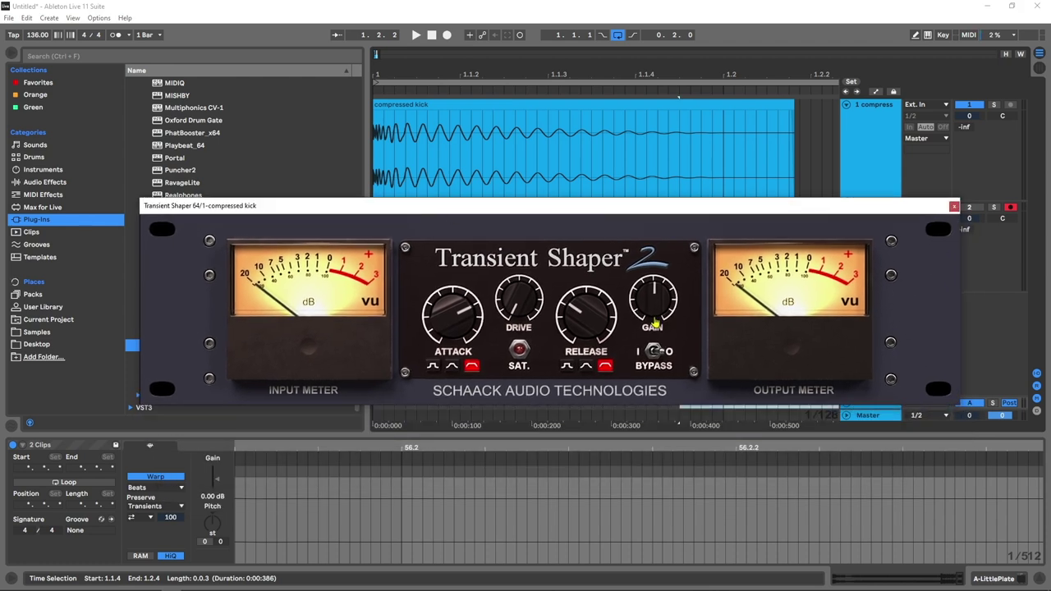